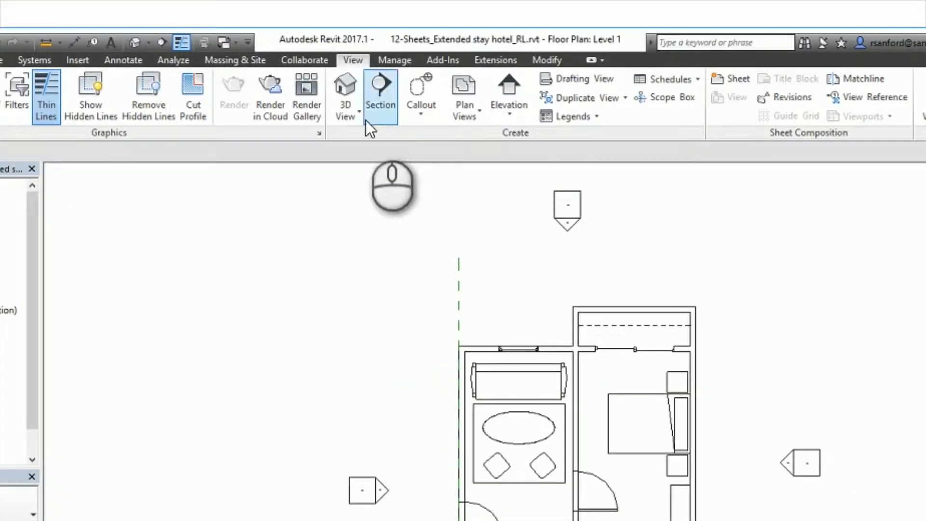
Create two new sheets using the E1 30x42 Horizontal titleblock.
left_click(739, 83)
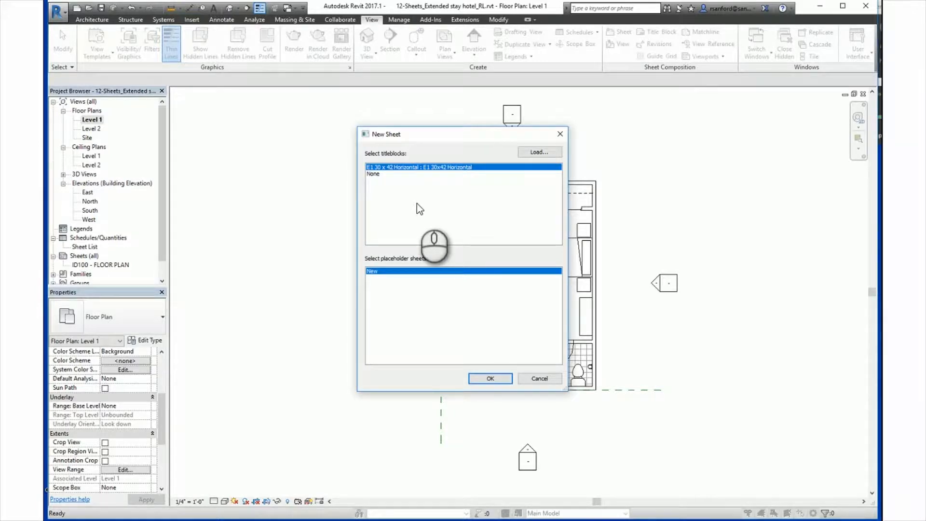
left_click(537, 152)
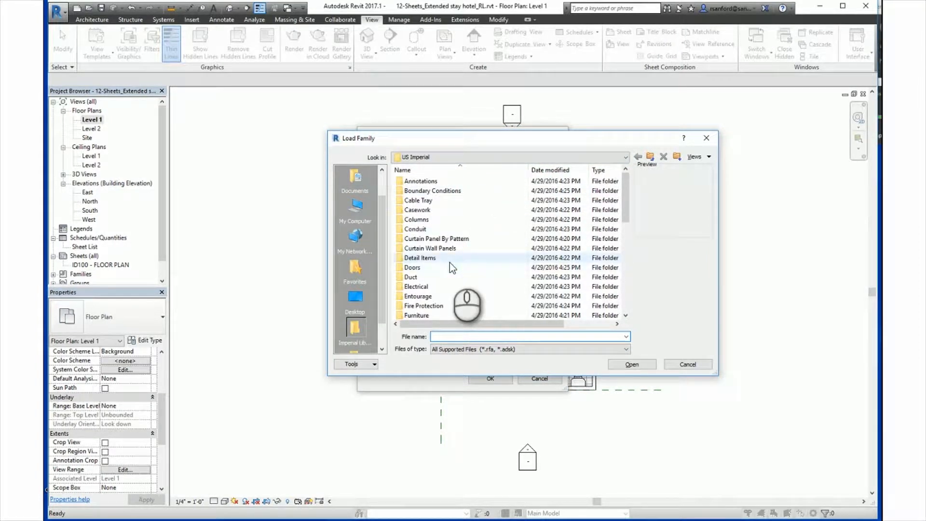
left_click(707, 139)
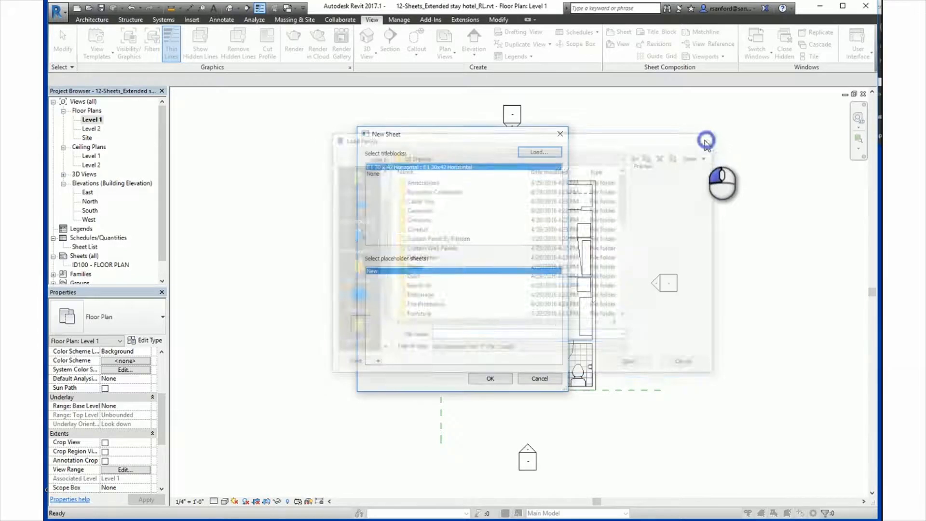
left_click(441, 167)
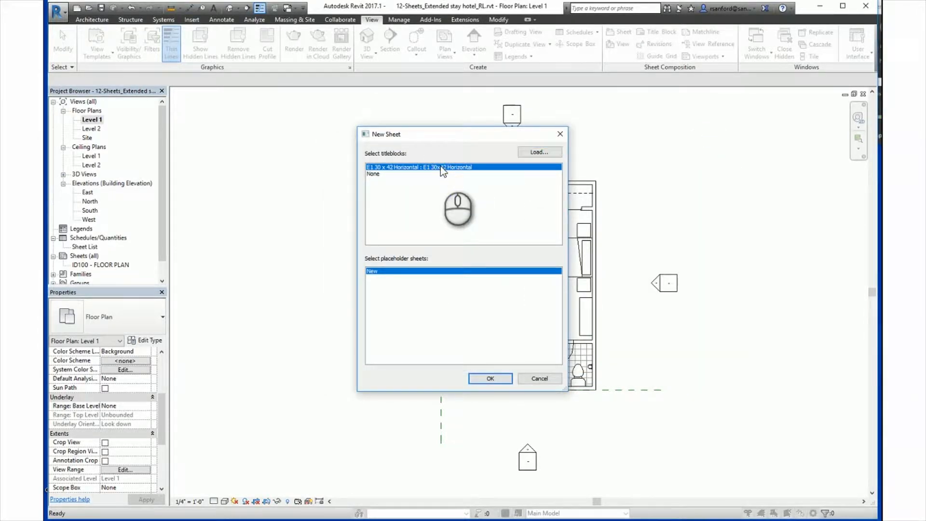
left_click(484, 379)
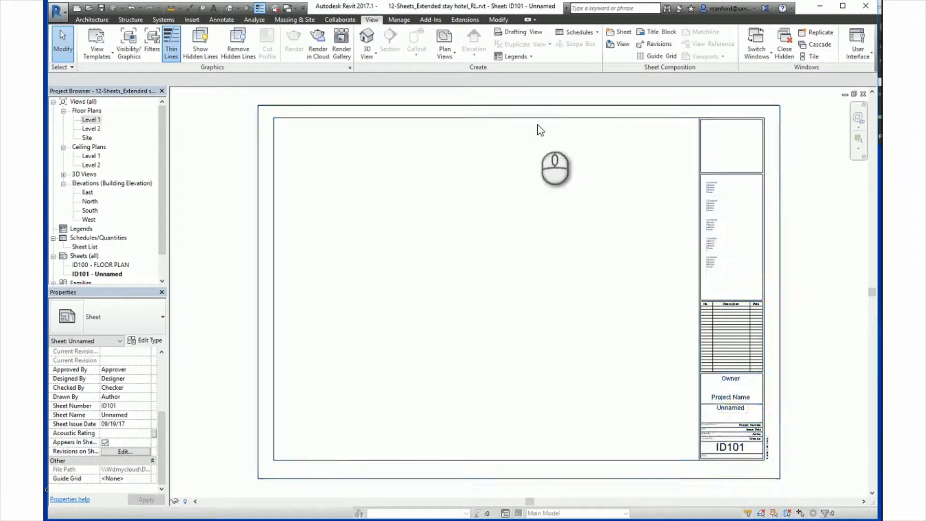
left_click(616, 34)
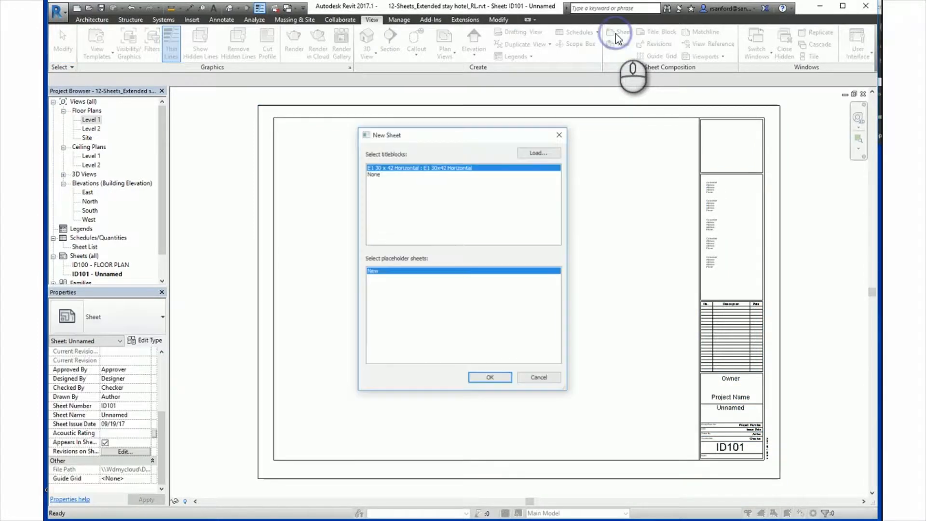
left_click(487, 379)
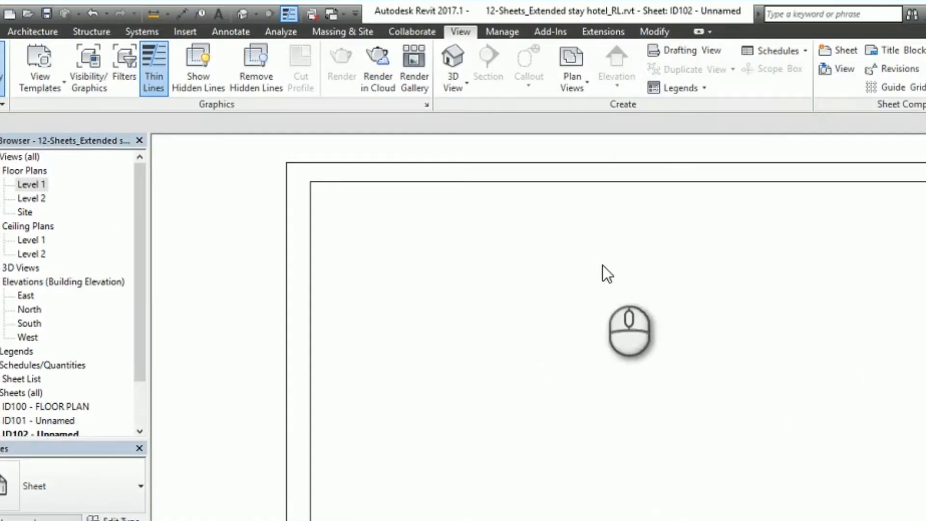
Set the client name in the project information to J&J Development.
left_click(504, 32)
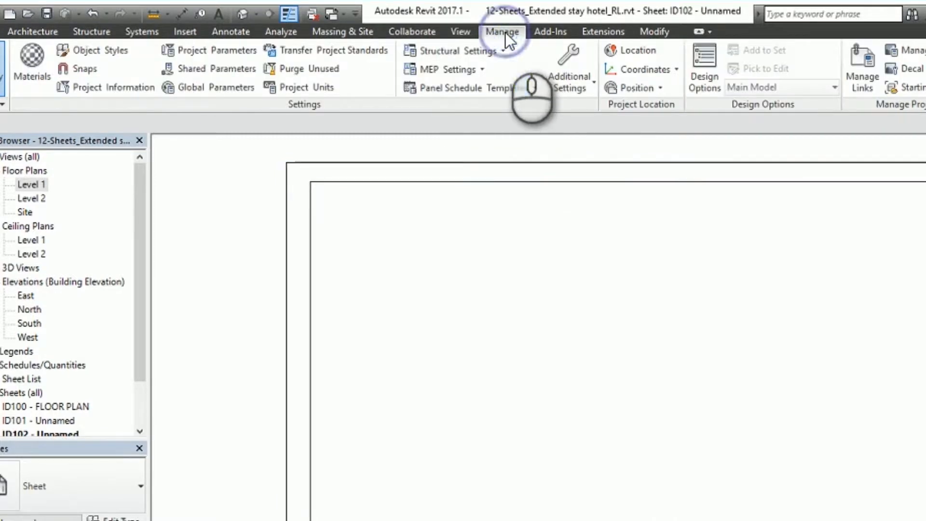
left_click(100, 89)
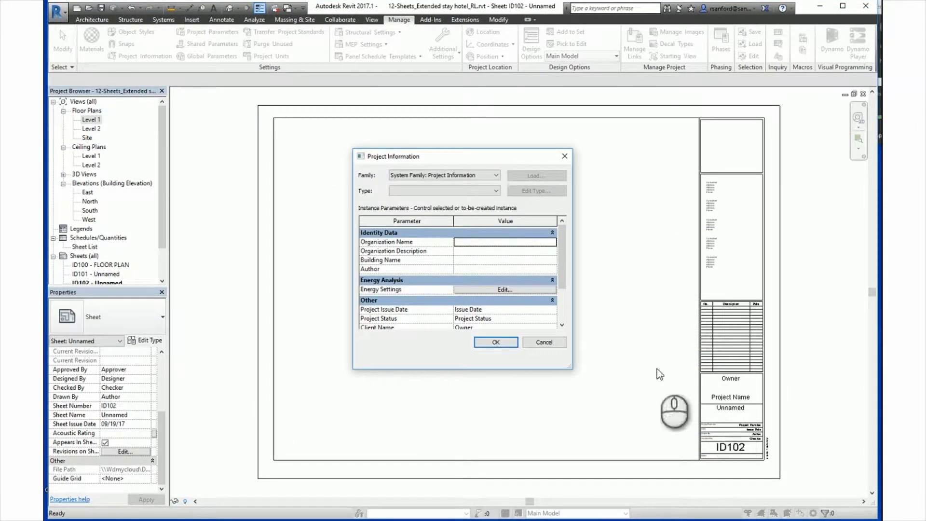
scroll(541, 290, "down", 2)
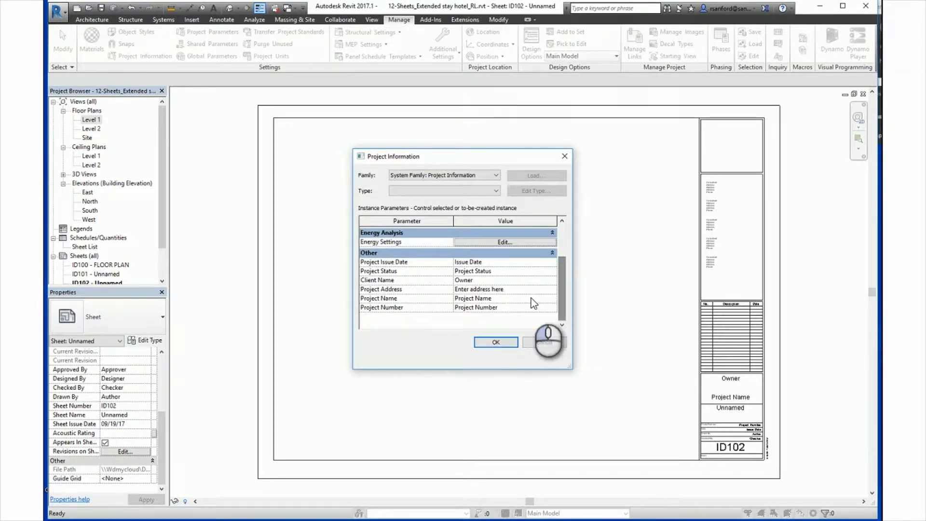
left_click(483, 281)
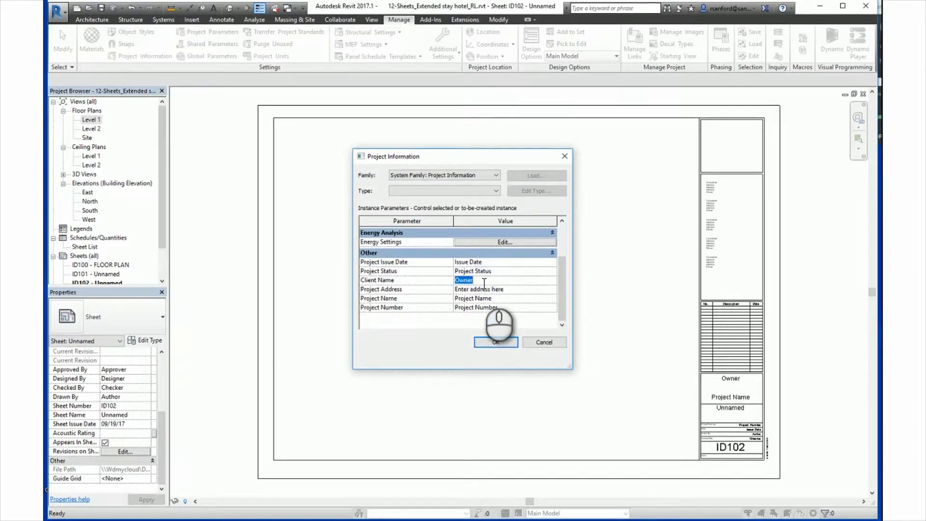
type("J&J Development")
Set the project name to Extended Stay Hotel and apply the project information.
left_click(491, 299)
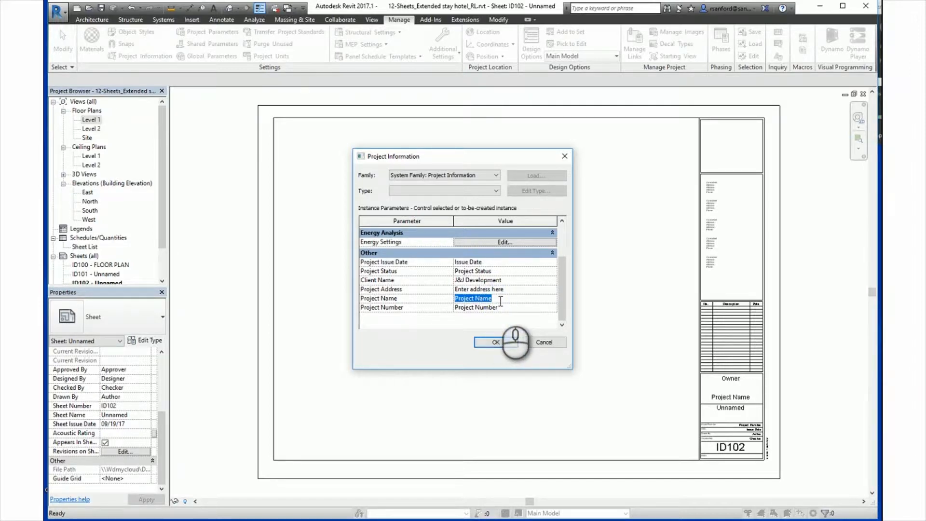
type("Extended Stay Hotel")
left_click(501, 341)
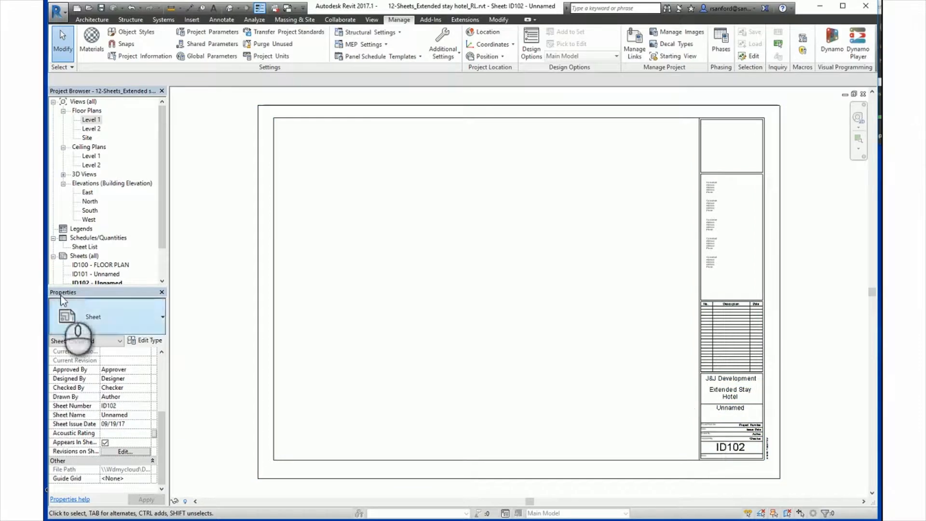
View sheets ID100 and ID101 to check the client and project names in their title blocks, ending on ID100.
left_click_drag(161, 187, 166, 222)
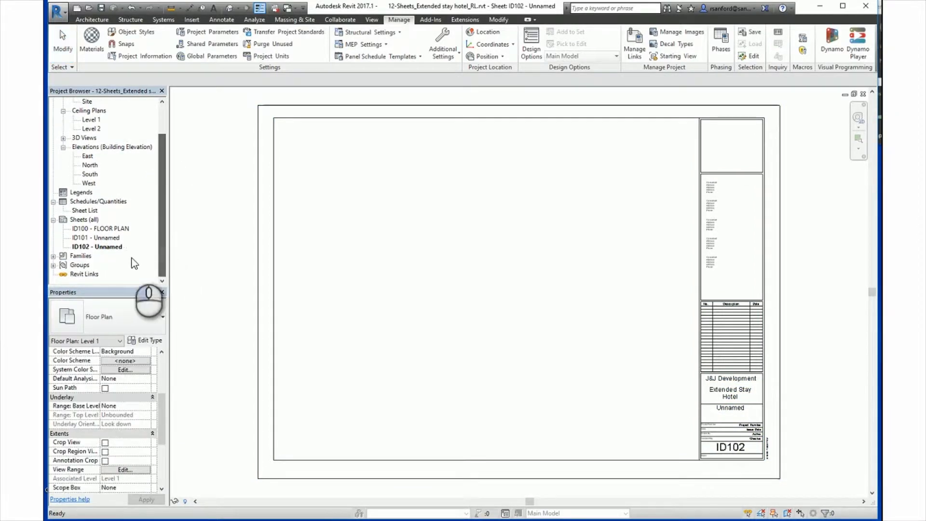
double_click(102, 228)
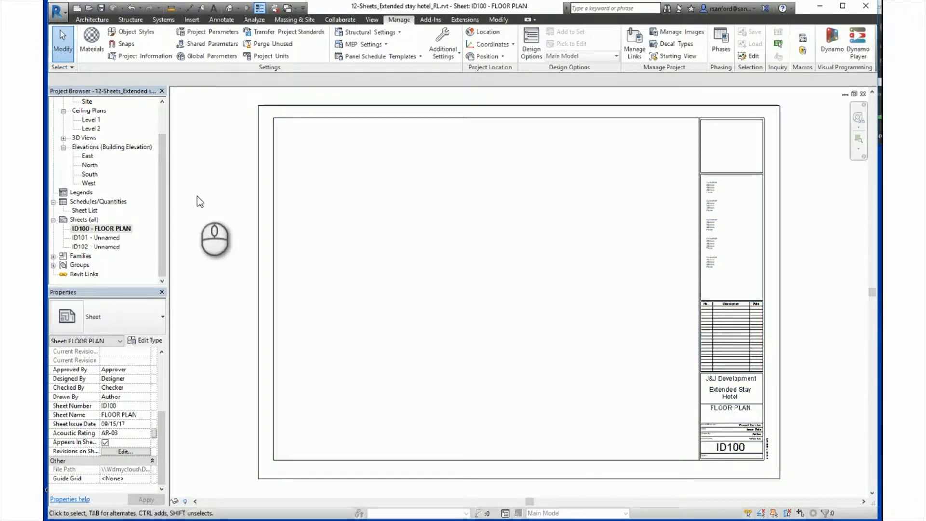
double_click(99, 238)
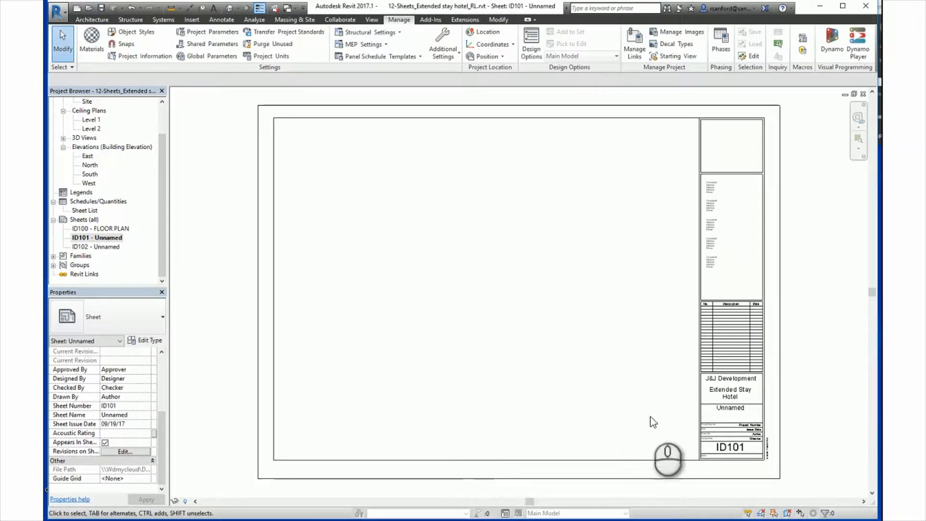
double_click(116, 228)
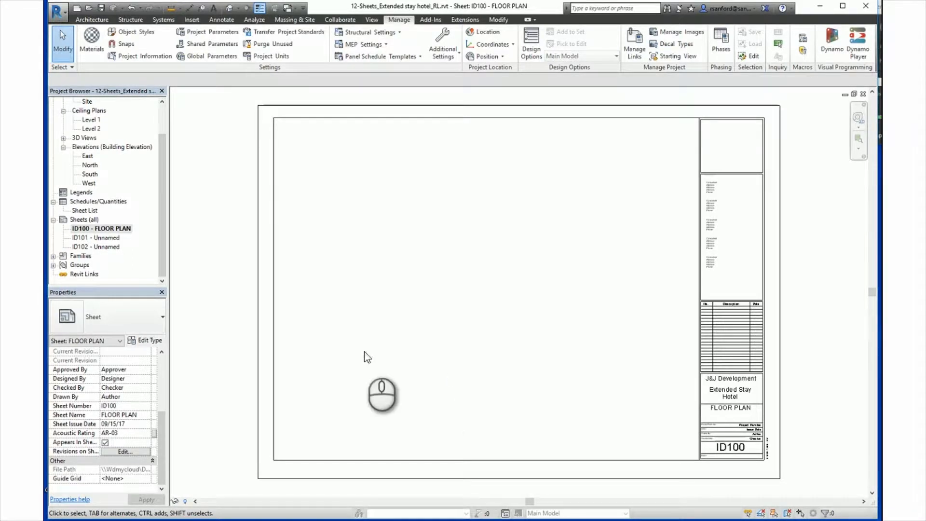
Change the FLOOR PLAN sheet's number to ID110 in its properties.
left_click(99, 229)
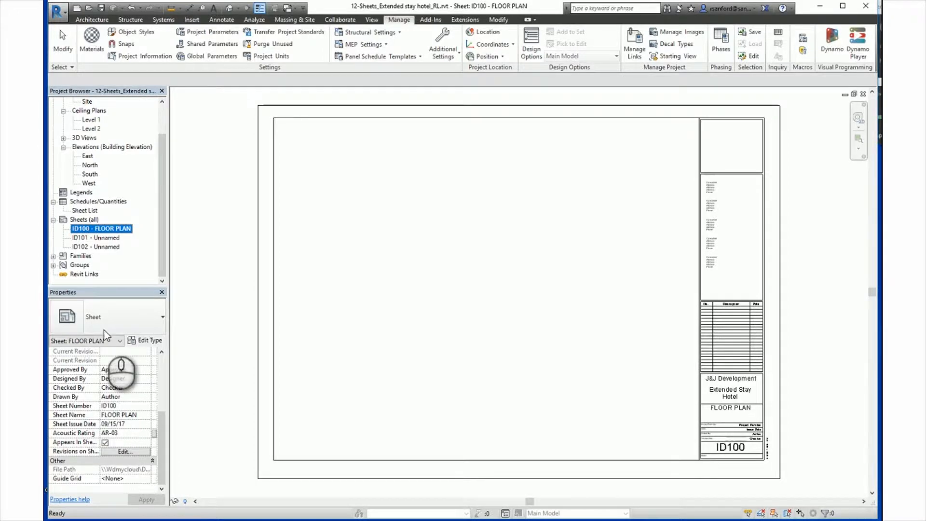
left_click(126, 408)
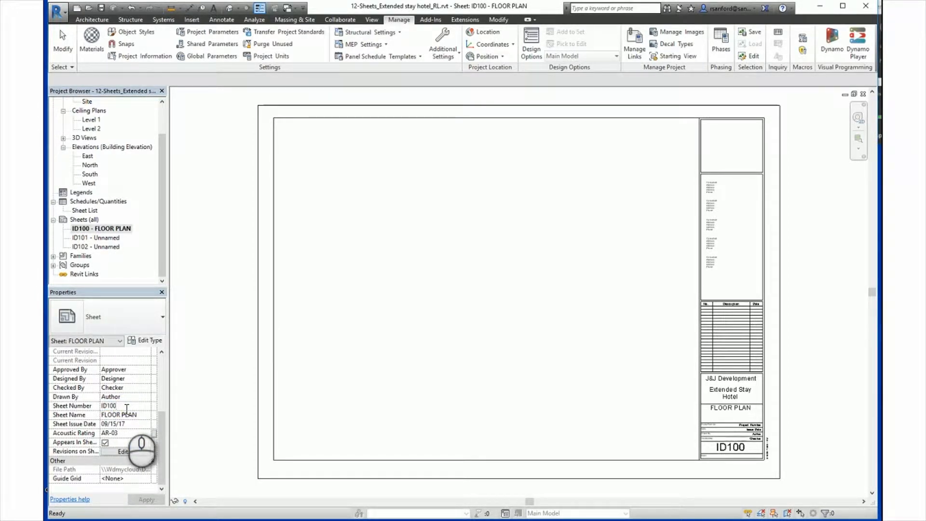
key("BackSpace")
key("BackSpace")
type("10")
left_click(144, 497)
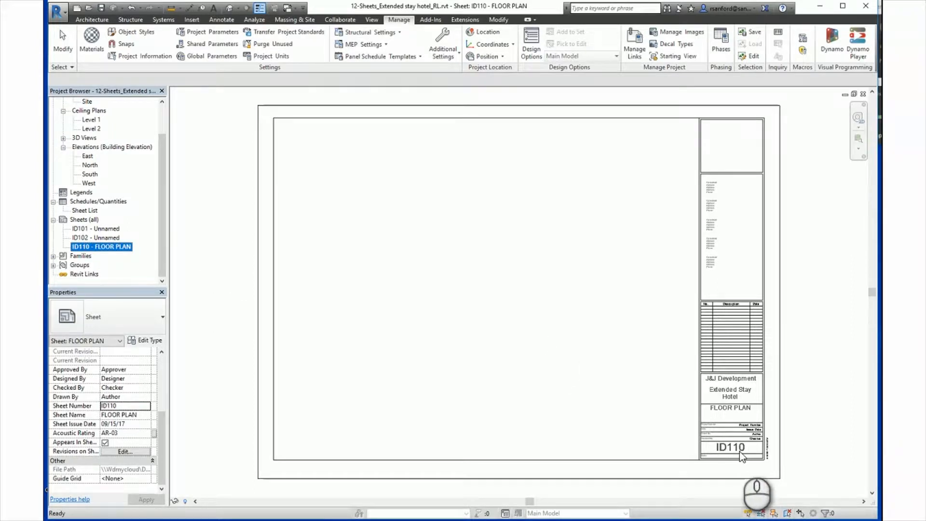
left_click(595, 378)
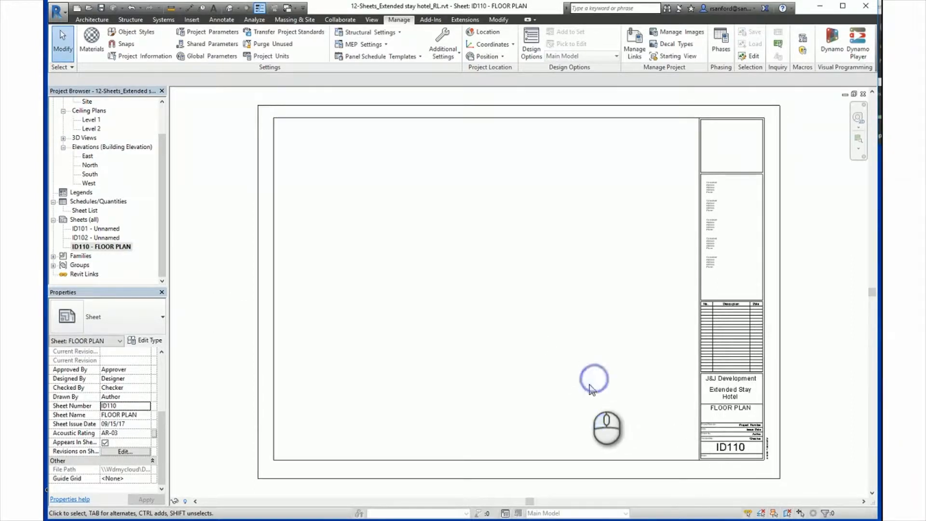
Set the FLOOR PLAN sheet's number back to ID100 in its properties.
left_click(87, 246)
left_click(124, 408)
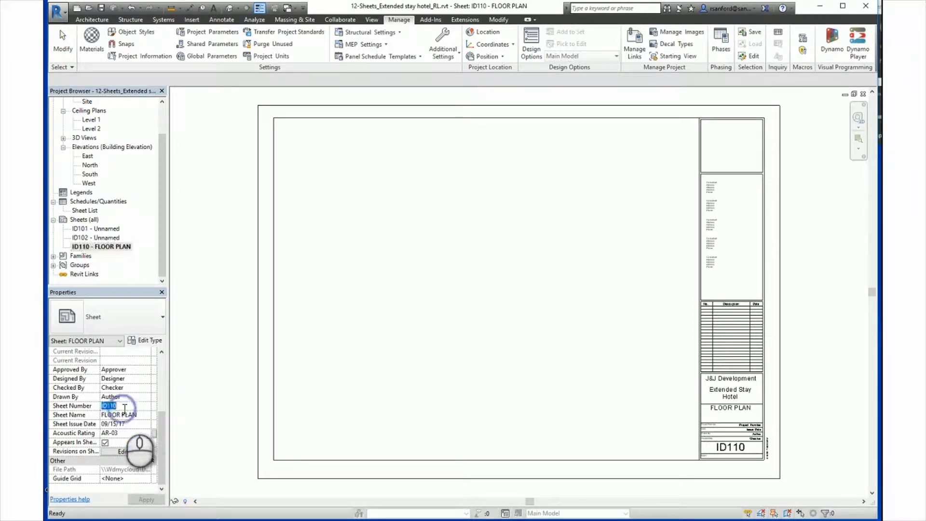
left_click(122, 408)
key("BackSpace")
key("BackSpace")
type("00")
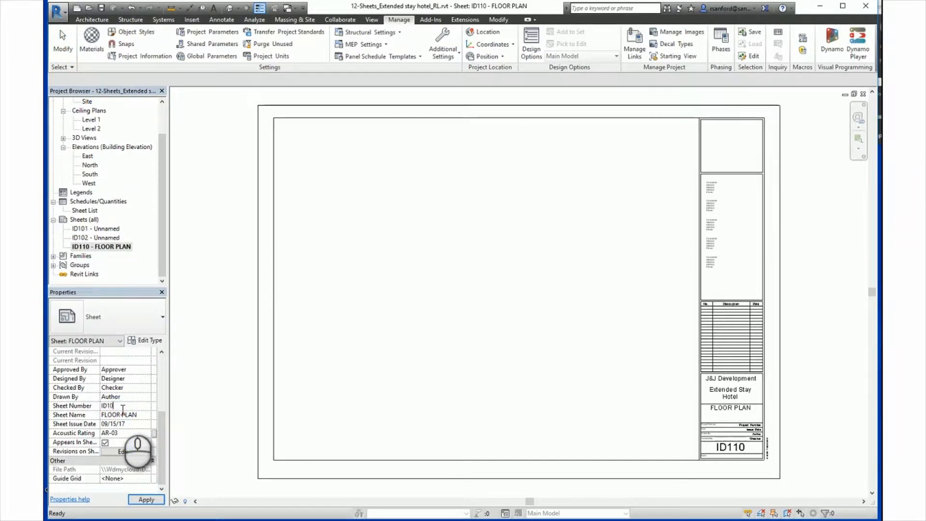
left_click(369, 245)
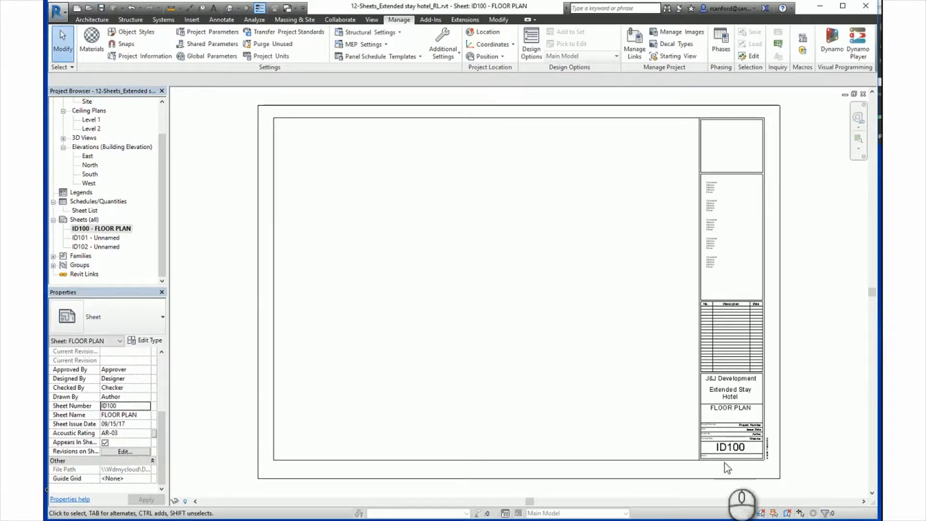
Change the sheet number to ID110 directly in the FLOOR PLAN sheet's title block.
scroll(723, 463, "up", 3)
left_click(701, 420)
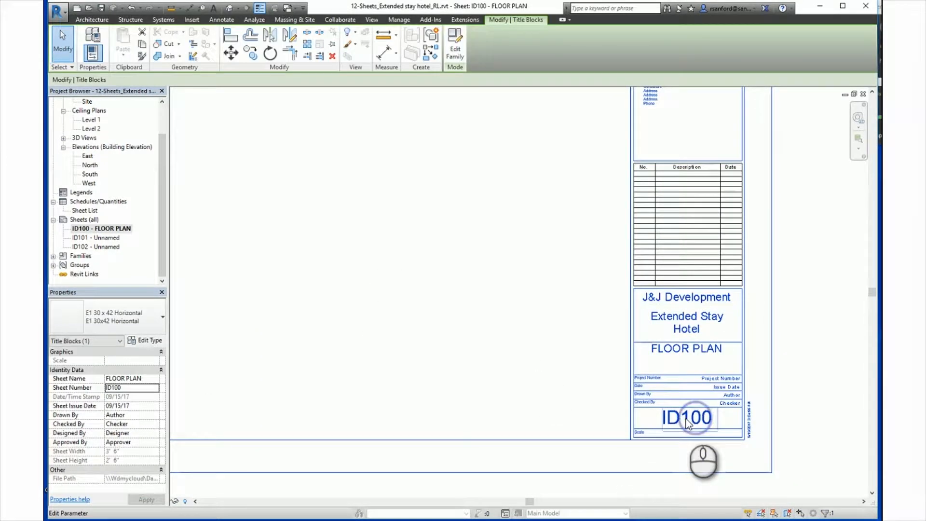
left_click(696, 420)
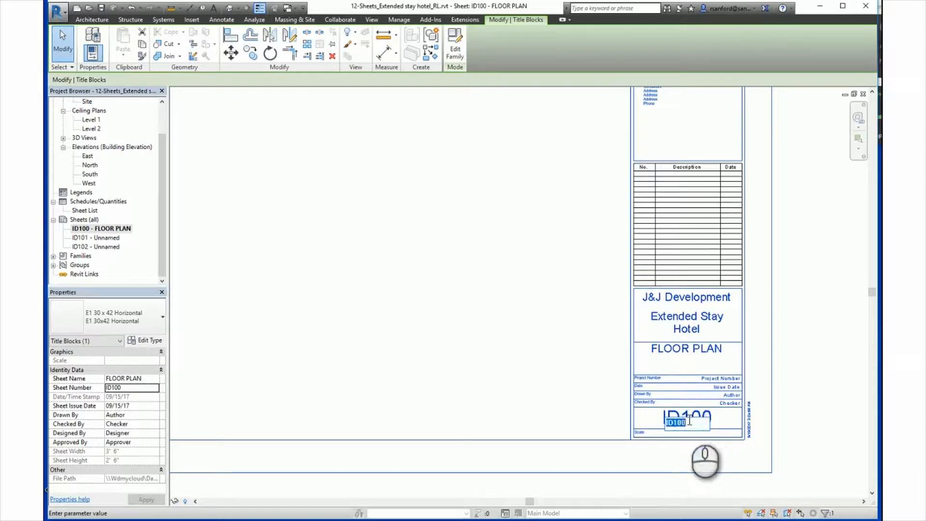
key("BackSpace")
key("BackSpace")
key("BackSpace")
type("110")
key("Return")
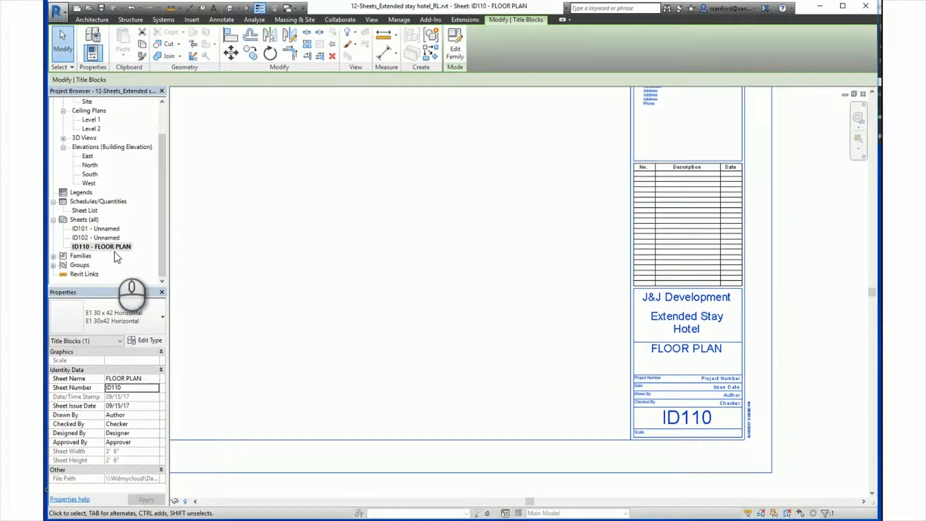
left_click(554, 395)
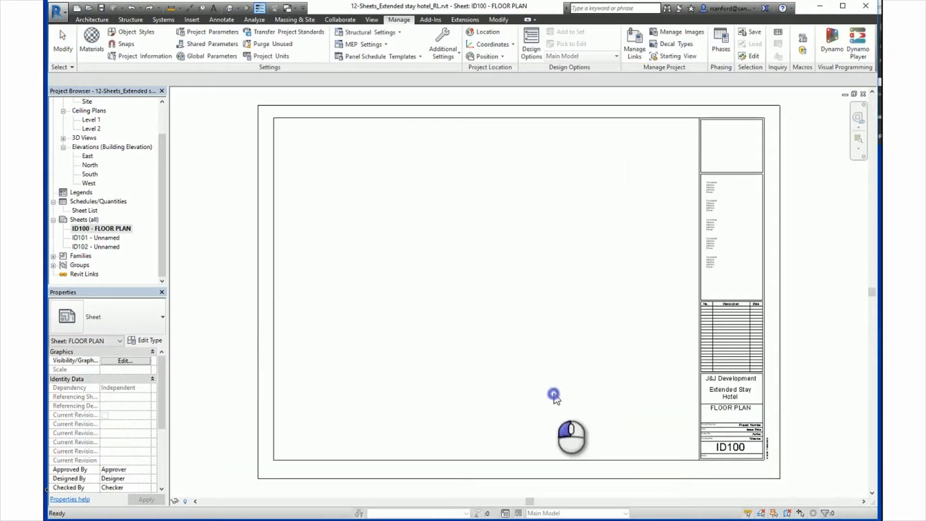
Retitle the ID100 sheet with number ID110 and name FLOOR PLANS, undo that rename, and reselect the sheet.
right_click(103, 232)
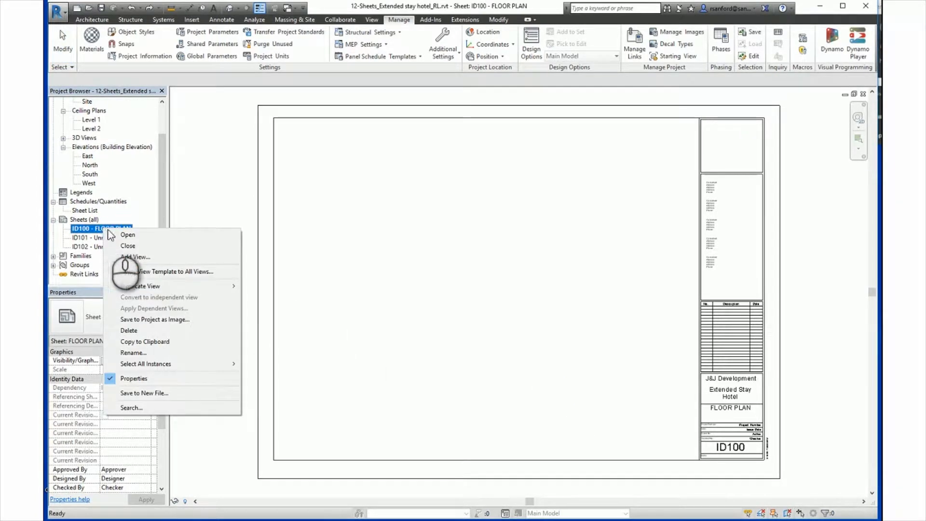
left_click(140, 352)
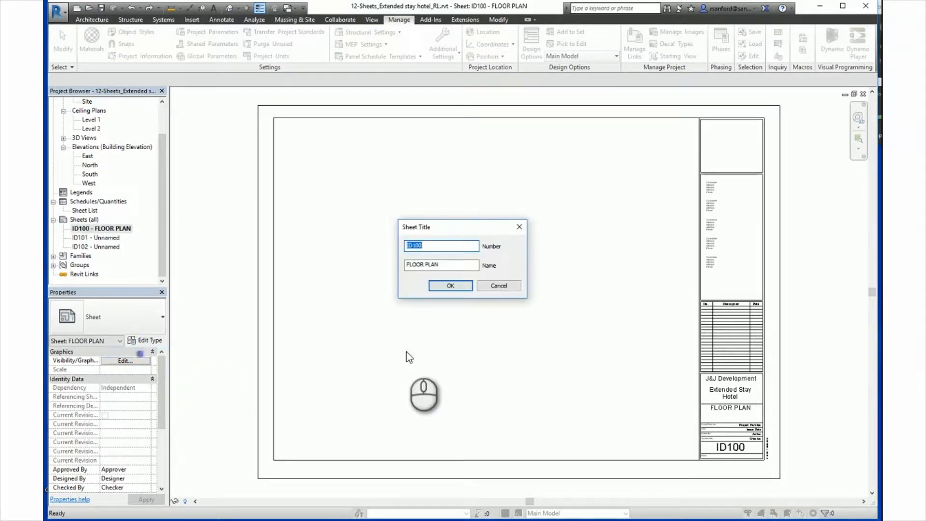
type("ID11")
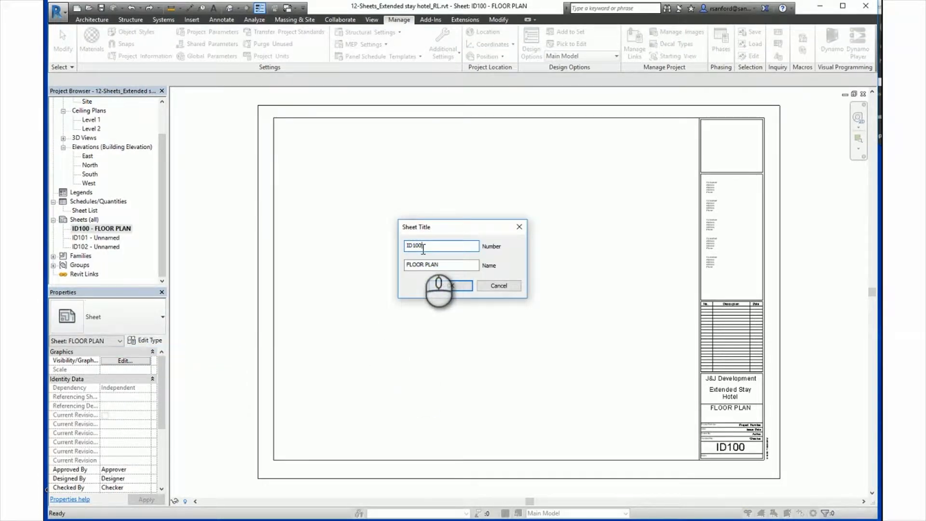
type("0")
key("Tab")
key("End")
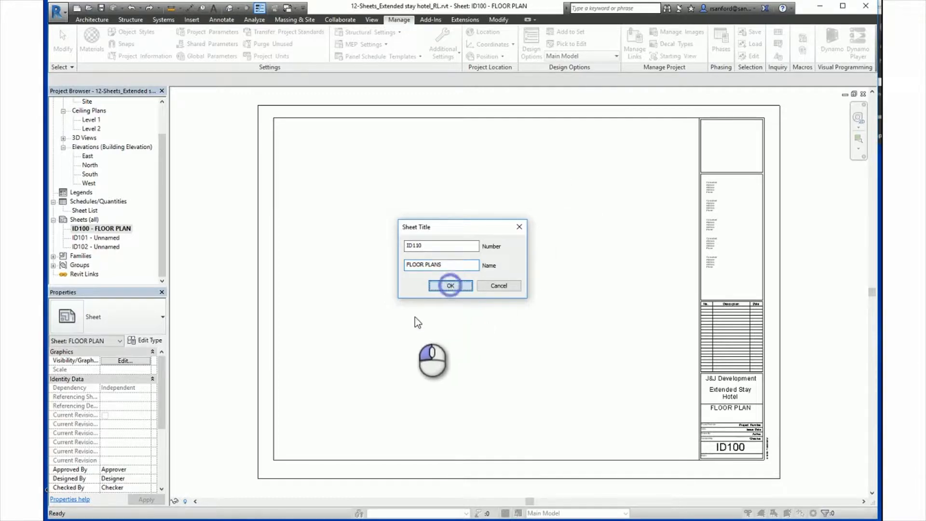
left_click(449, 285)
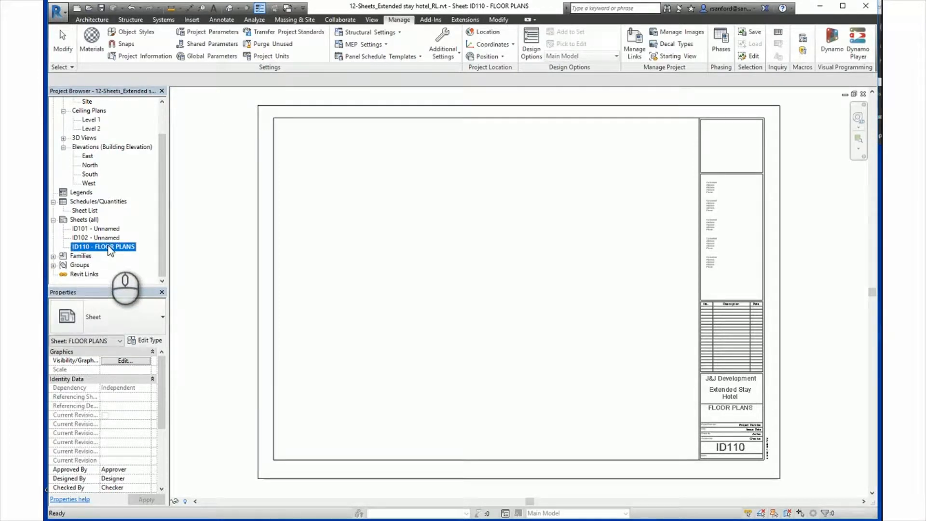
key("ctrl+z")
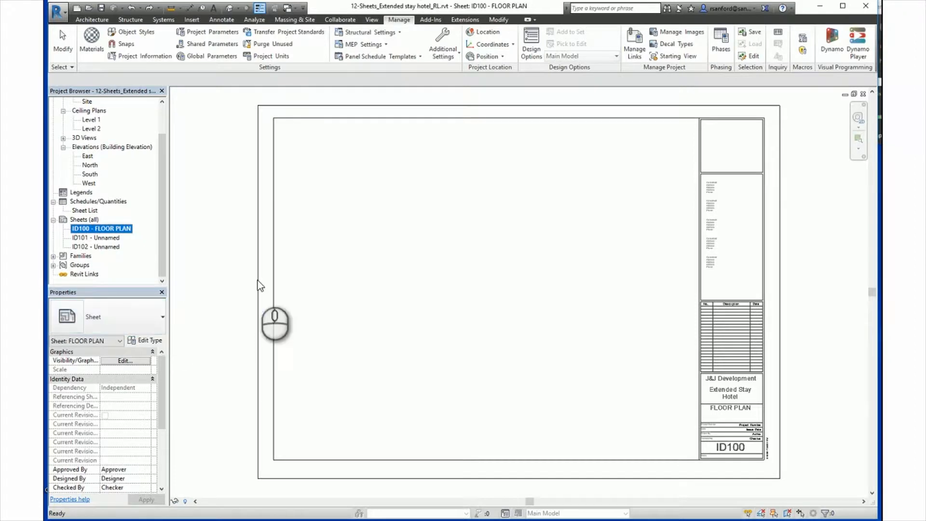
left_click(103, 230)
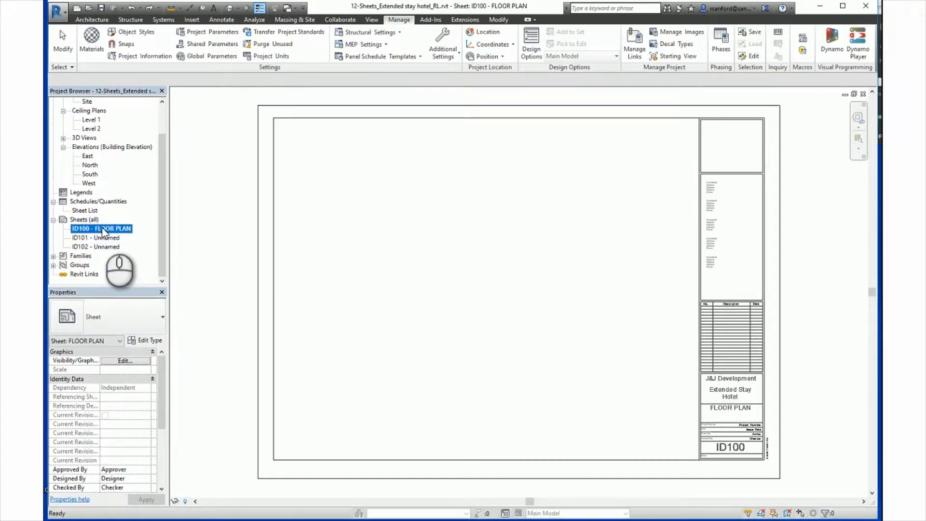
left_click(102, 228)
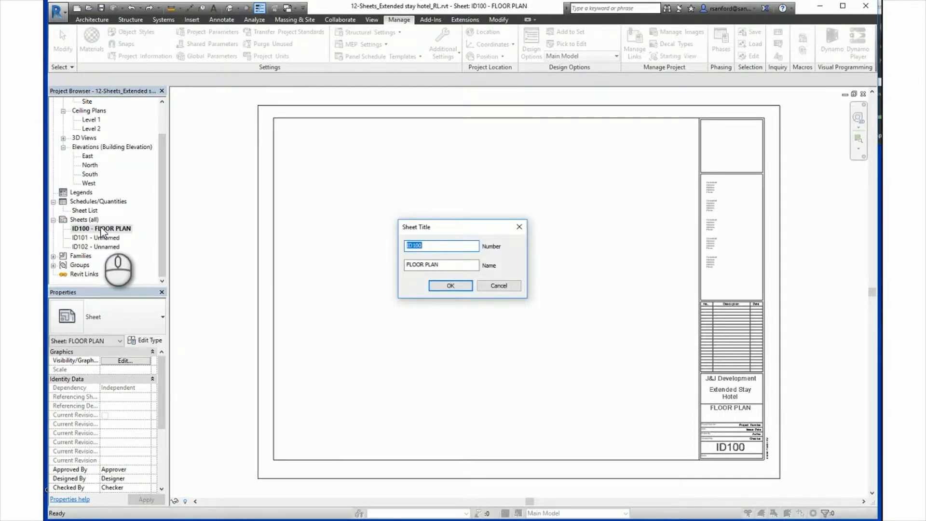
left_click(498, 285)
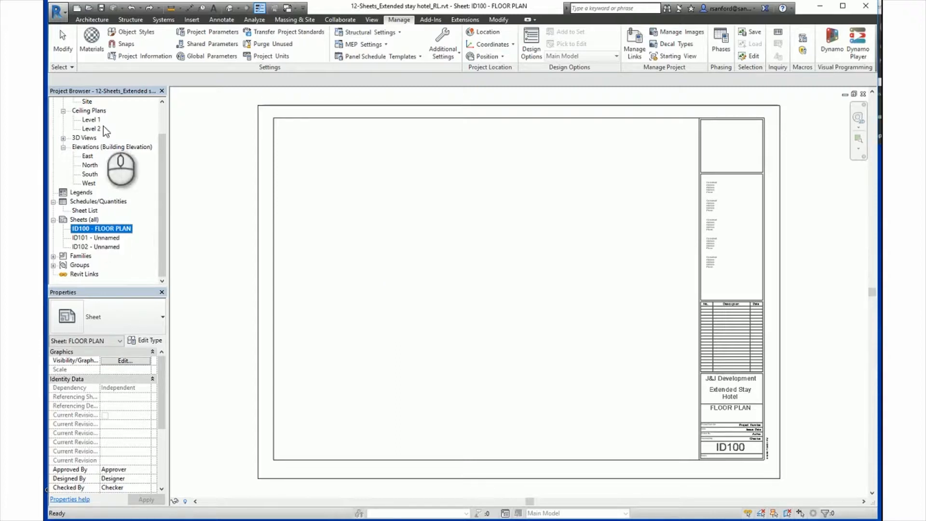
Open the Level 1 floor plan and turn off the visibility of its Furniture category.
scroll(161, 159, "up", 3)
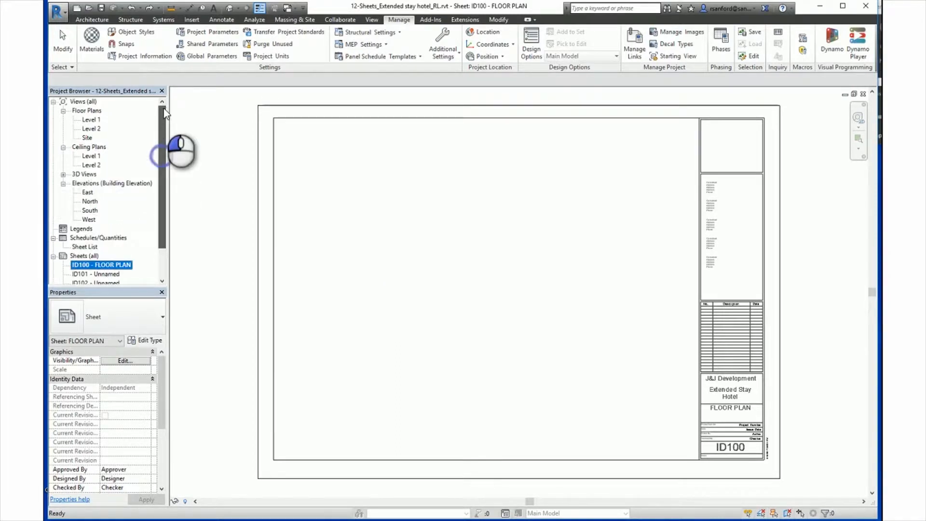
double_click(91, 120)
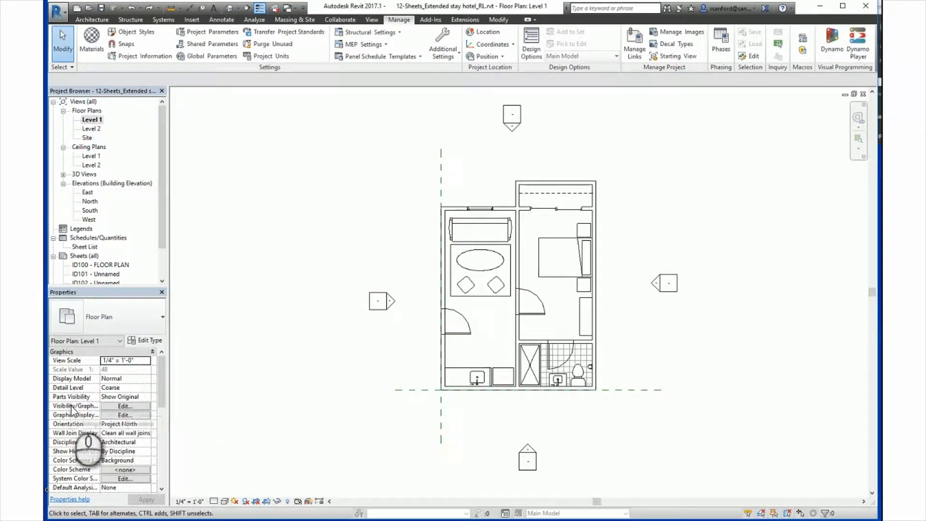
left_click(122, 407)
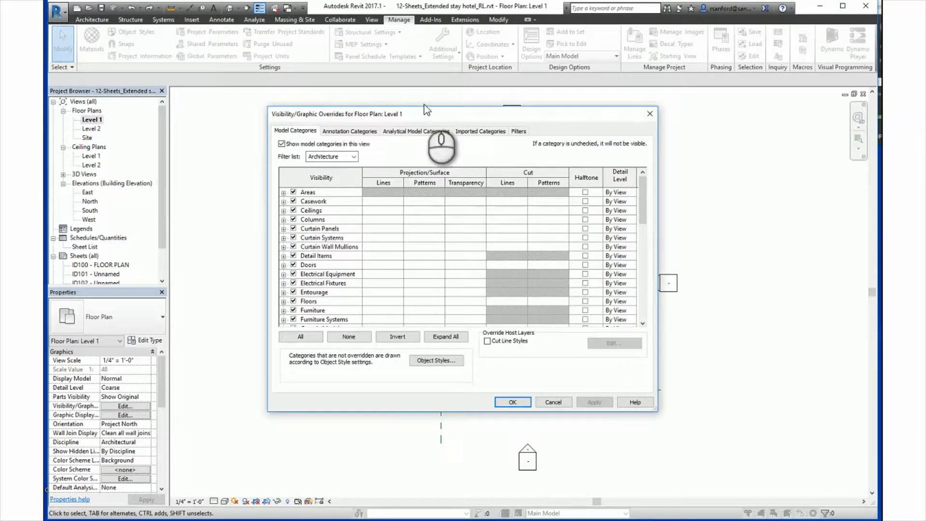
left_click_drag(424, 115, 731, 195)
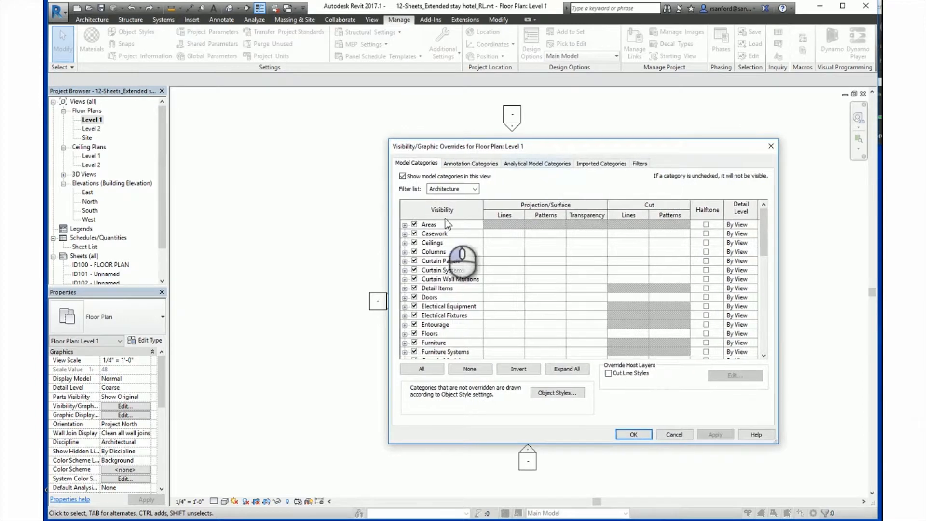
left_click(414, 342)
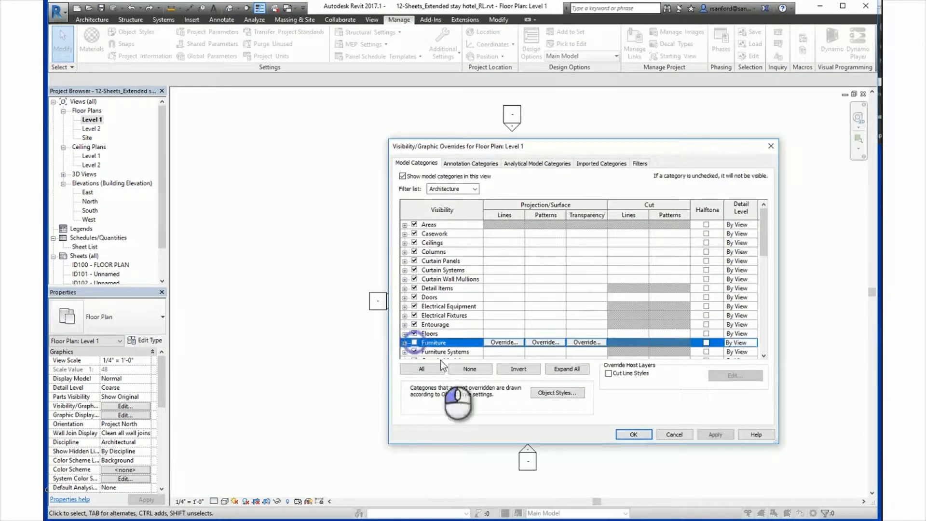
left_click(632, 434)
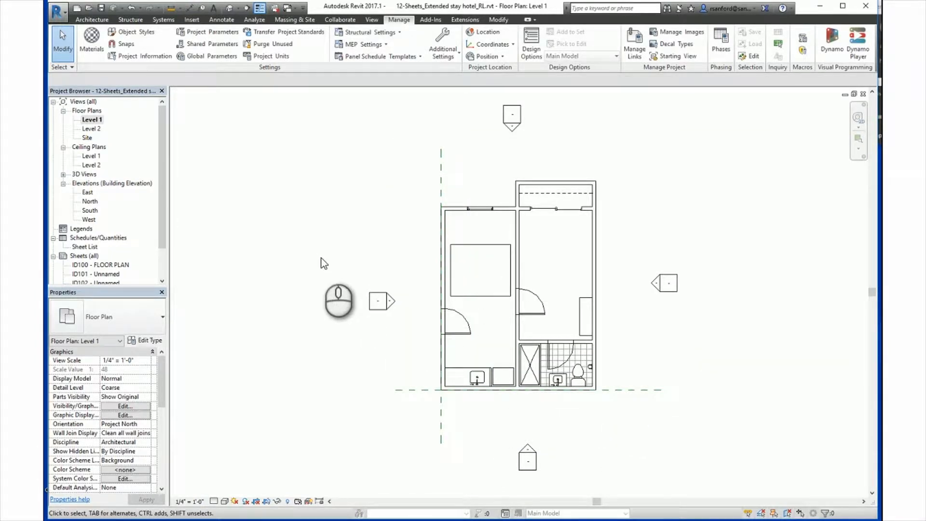
Undo hiding the furniture and close the Level 1 floor plan to return to sheet ID100.
key("ctrl+z")
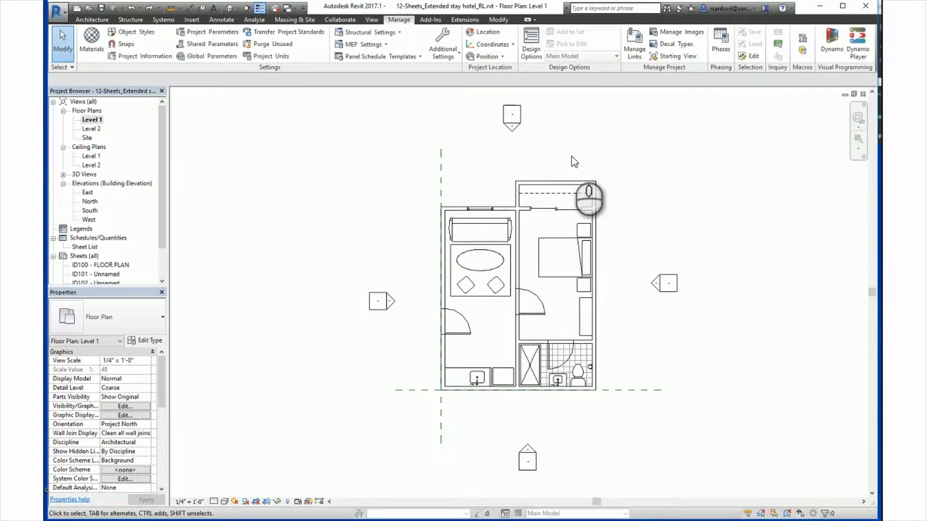
left_click(863, 94)
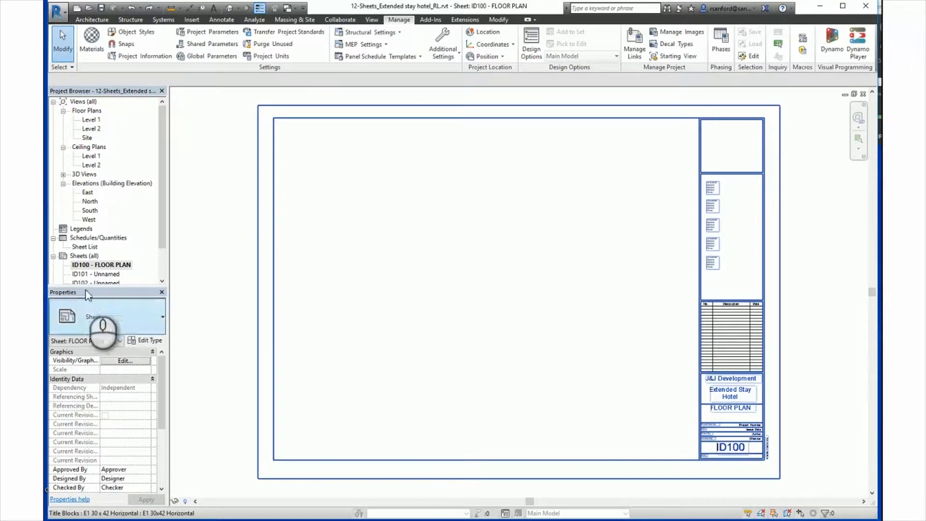
Use the ID100 sheet's Add View command to place the Level 1 floor plan in the sheet's lower right, and undo the placement.
right_click(109, 265)
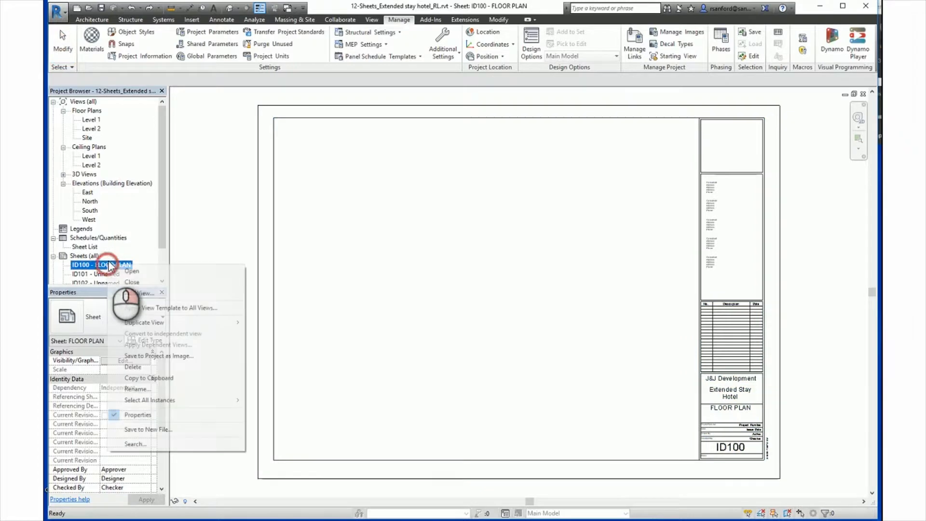
left_click(132, 295)
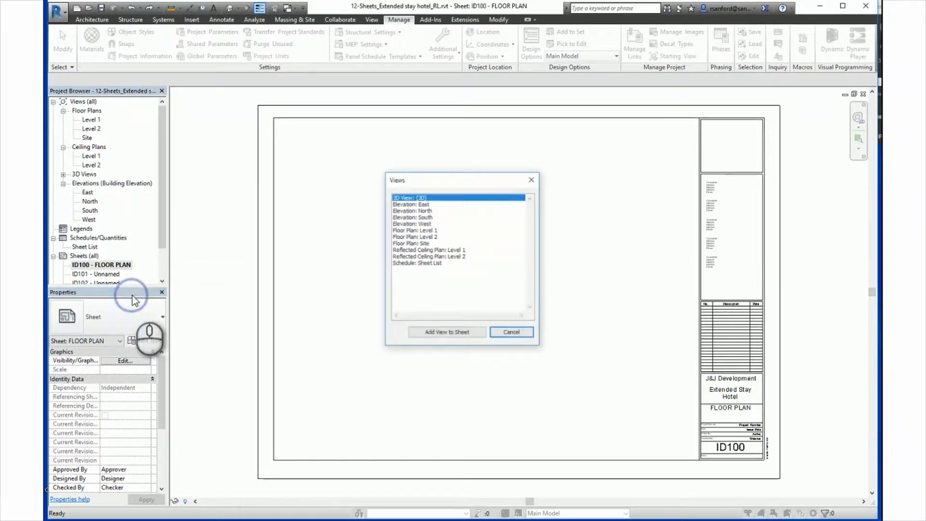
left_click(407, 230)
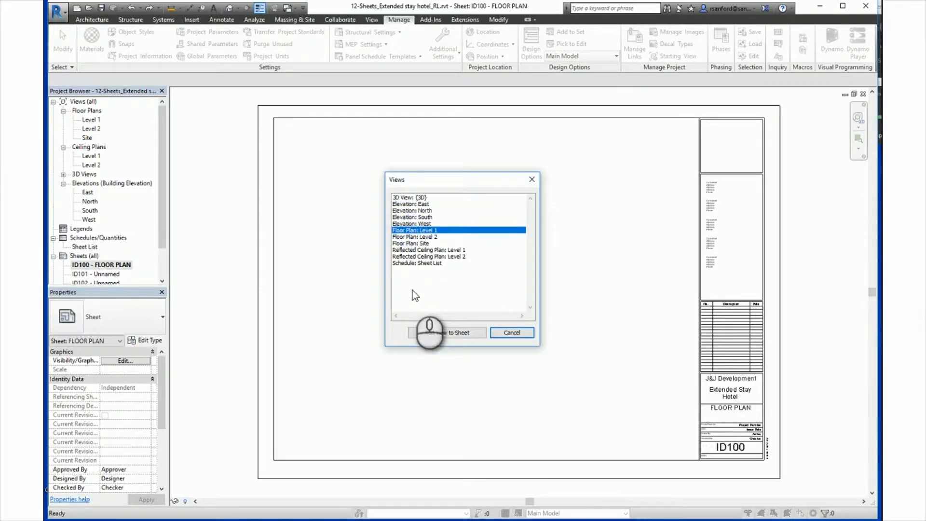
left_click(447, 333)
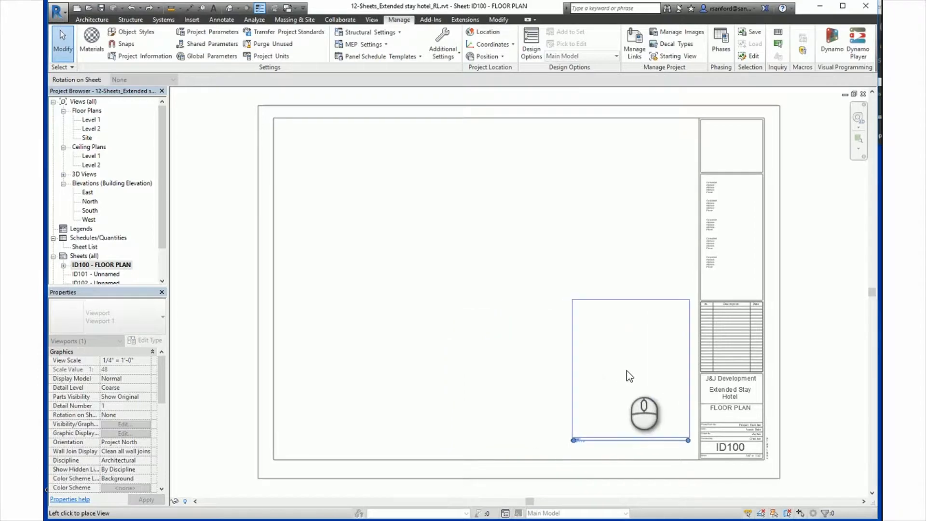
left_click(612, 373)
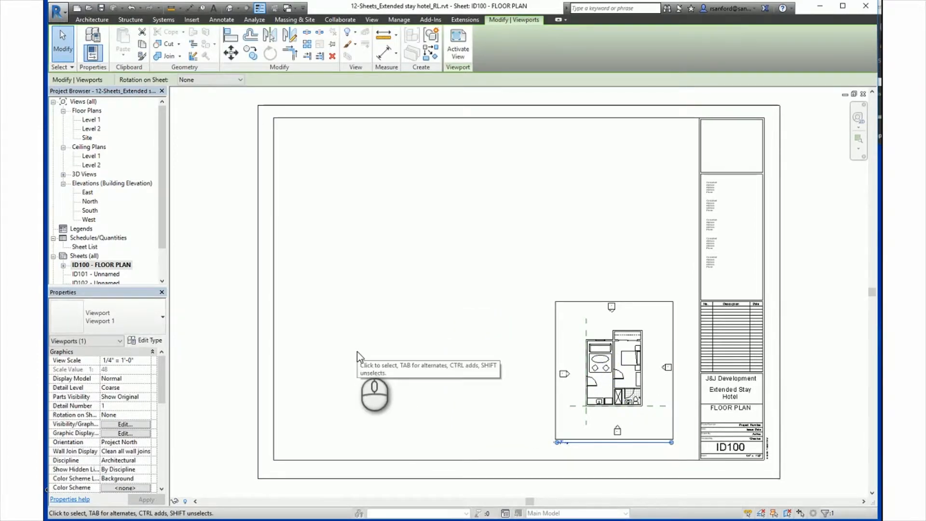
left_click(357, 351)
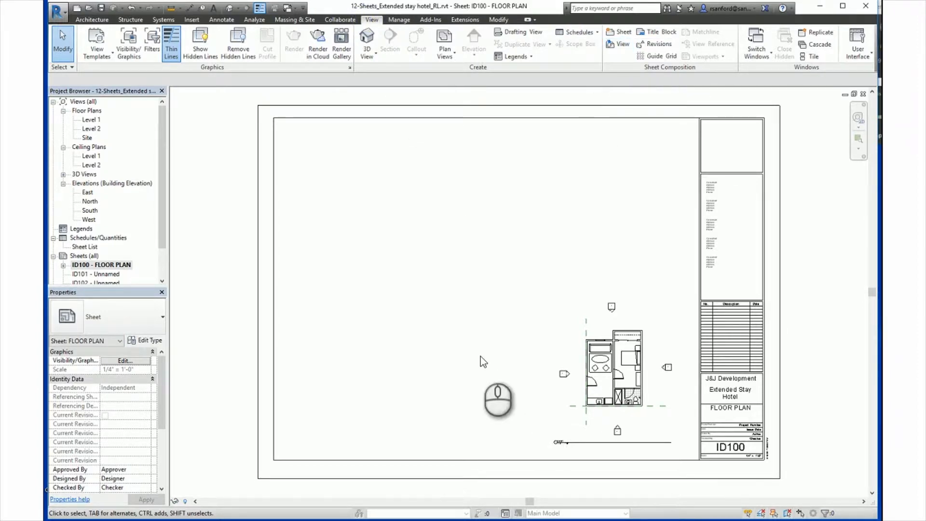
key("ctrl+z")
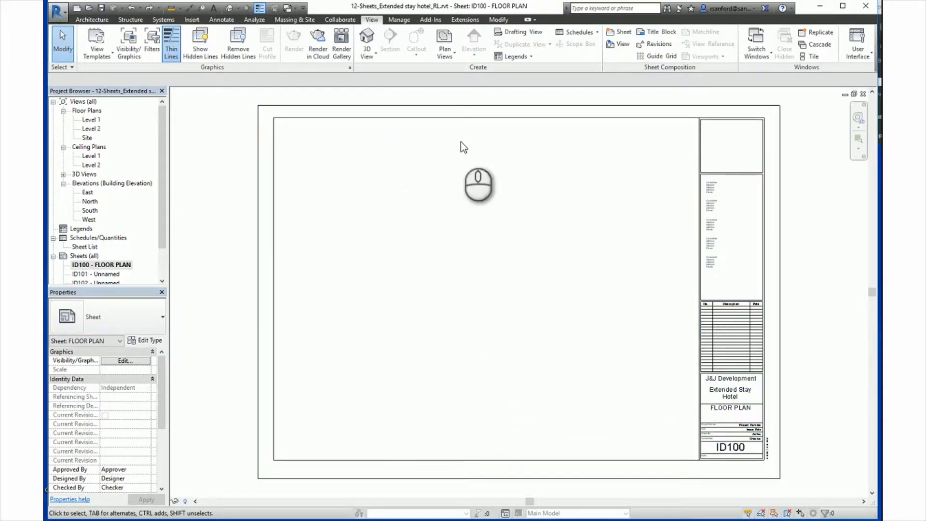
Place the Level 1 floor plan on sheet ID100 with the Sheet Composition View command, and undo it.
left_click(617, 43)
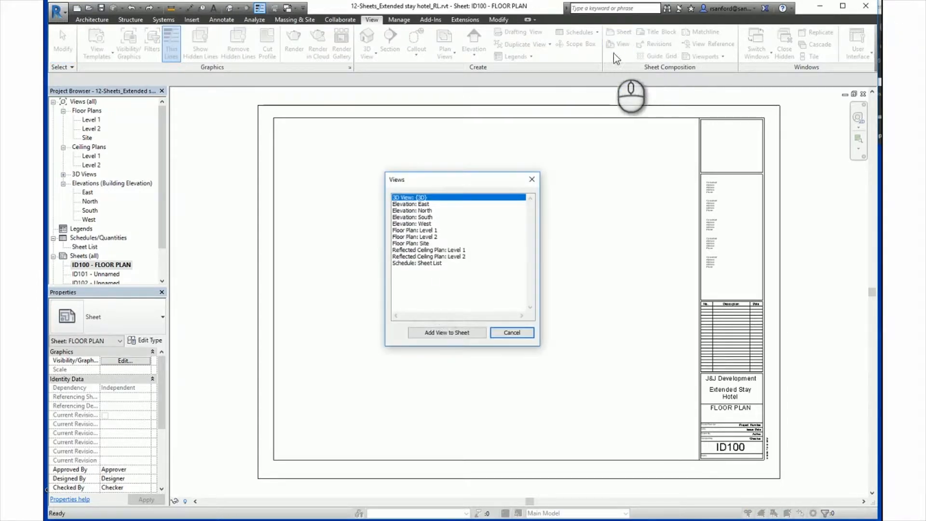
left_click(420, 230)
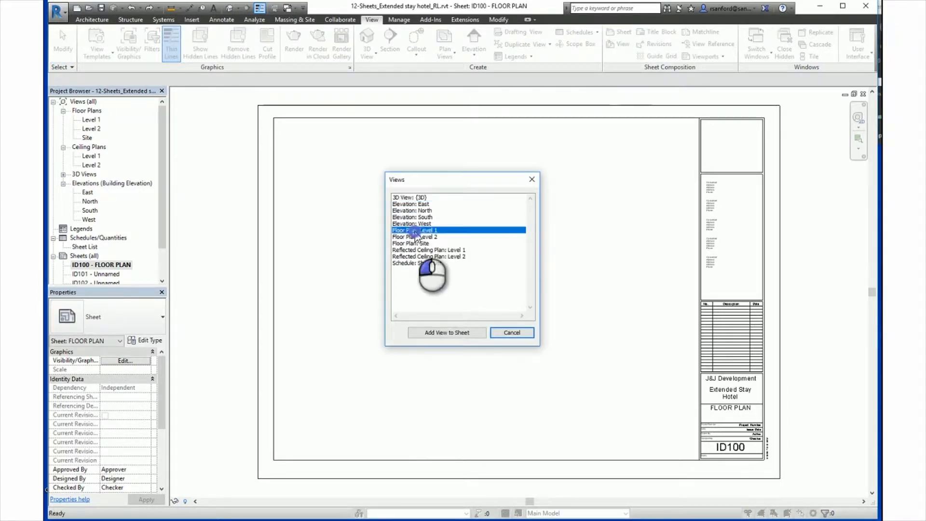
left_click(429, 333)
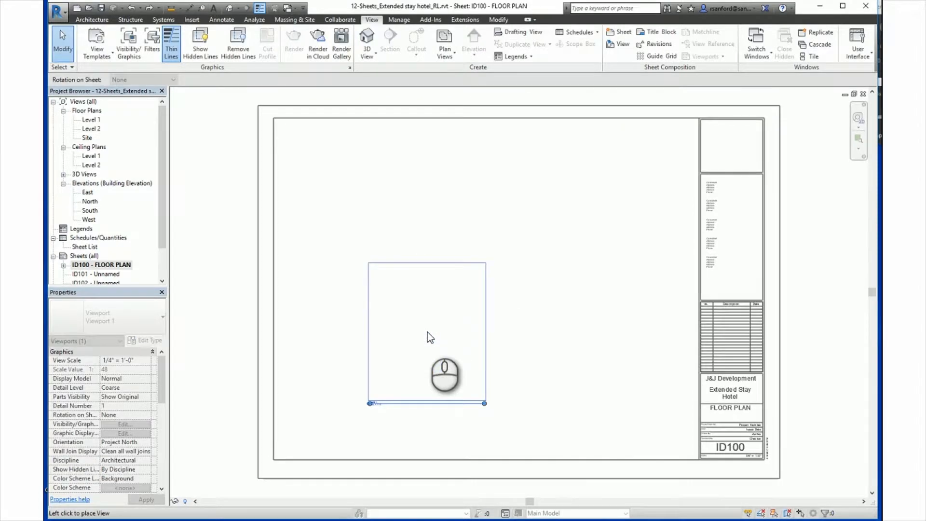
left_click(596, 359)
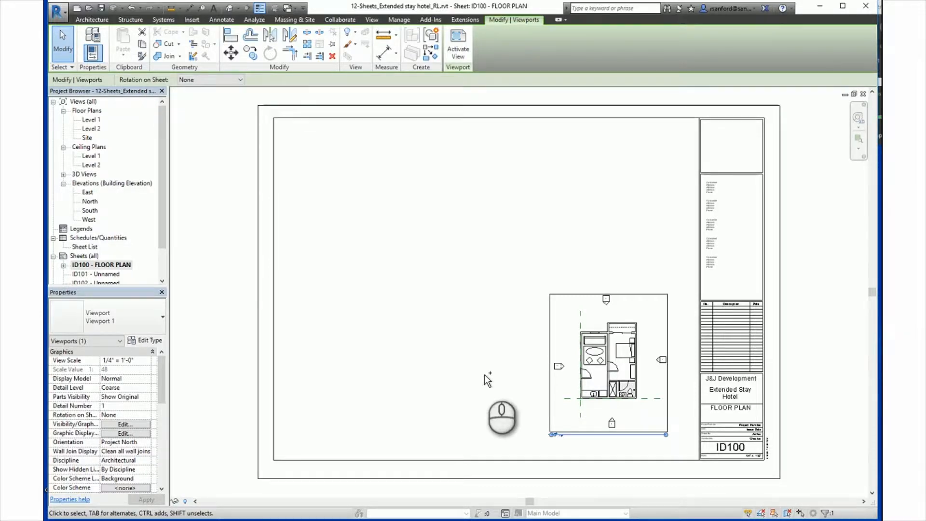
key("ctrl+z")
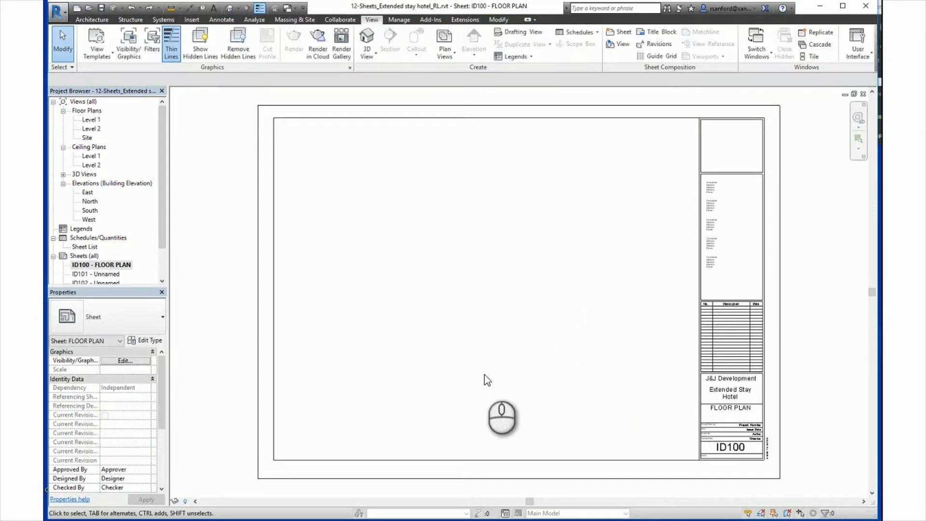
Place the Level 1 floor plan directly from the Project Browser in the lower right of sheet ID100.
left_click(90, 119)
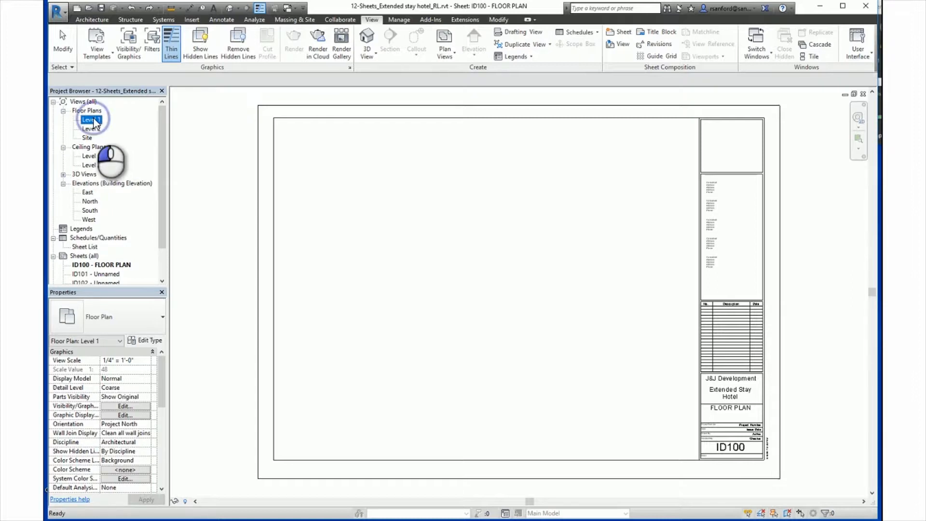
left_click_drag(95, 123, 556, 328)
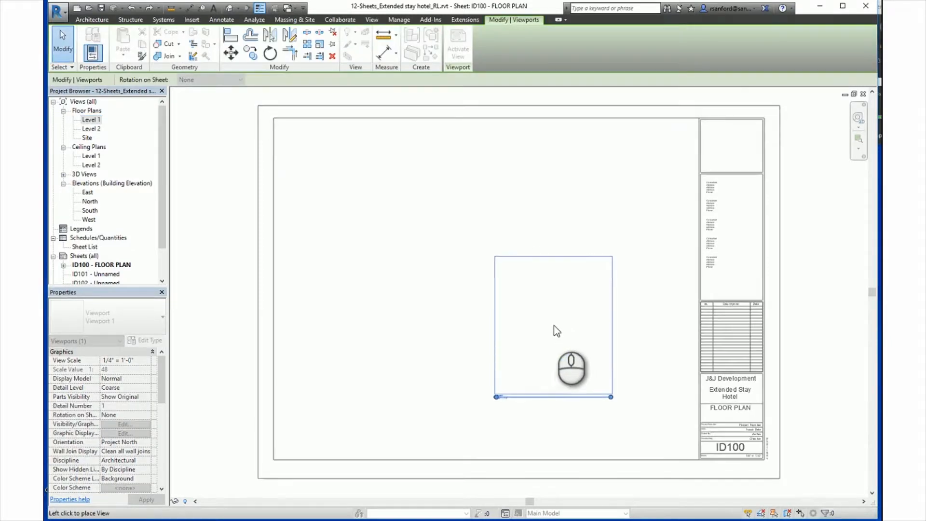
left_click(626, 375)
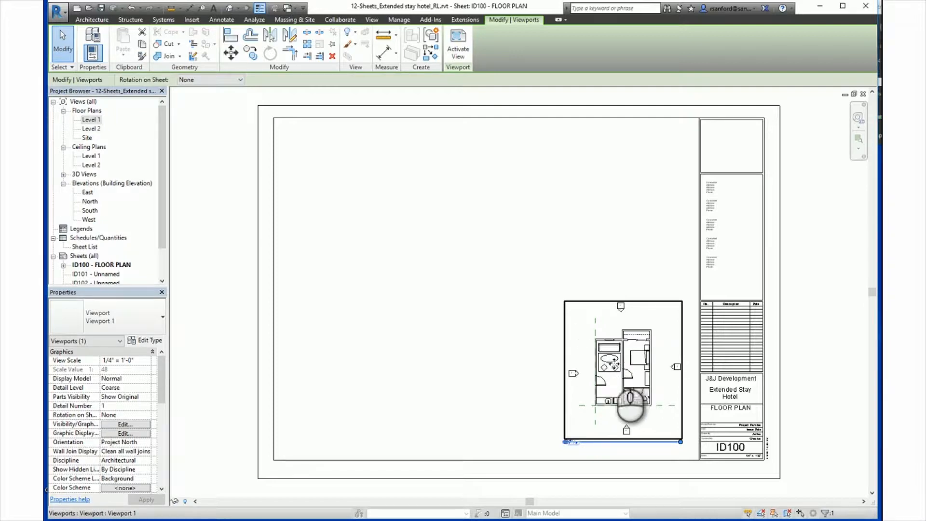
Shift the Level 1 viewport to the sheet's left half, and return it to the lower right with the Move tool.
left_click_drag(614, 363, 397, 329)
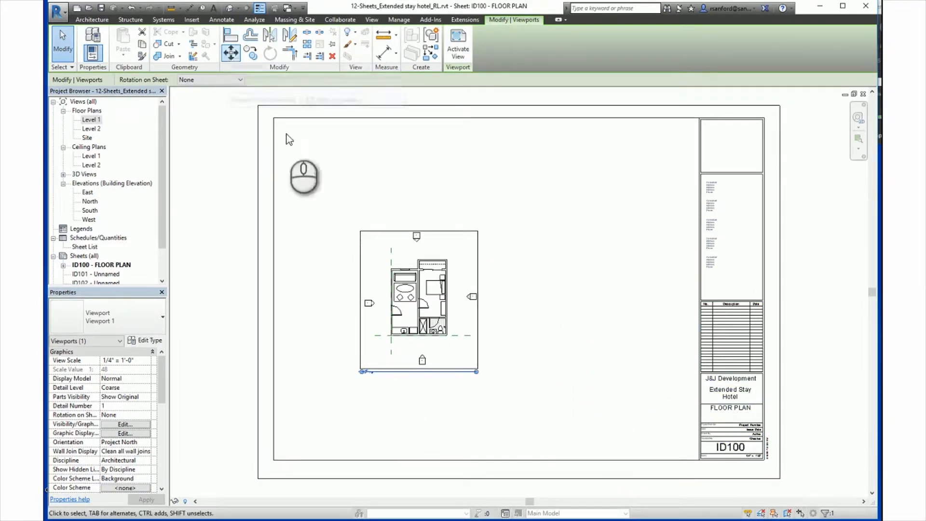
left_click(416, 306)
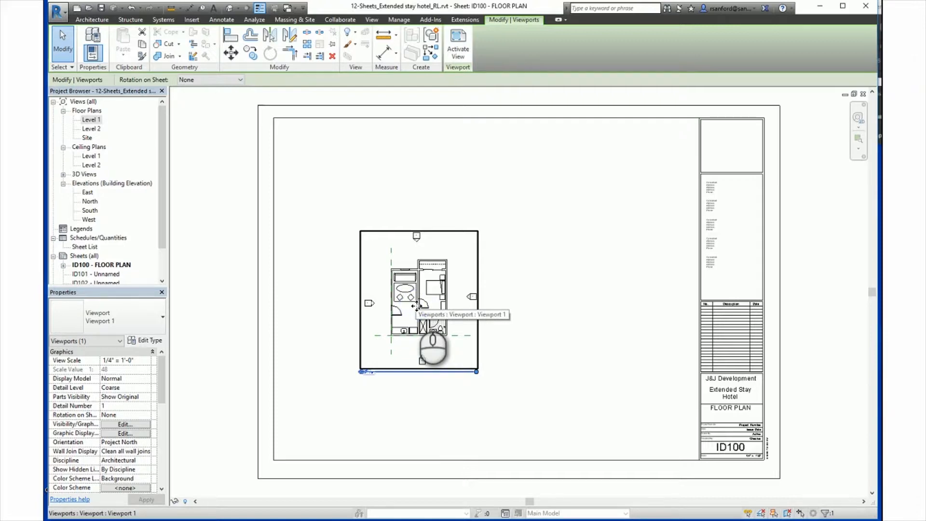
left_click(232, 55)
left_click(405, 315)
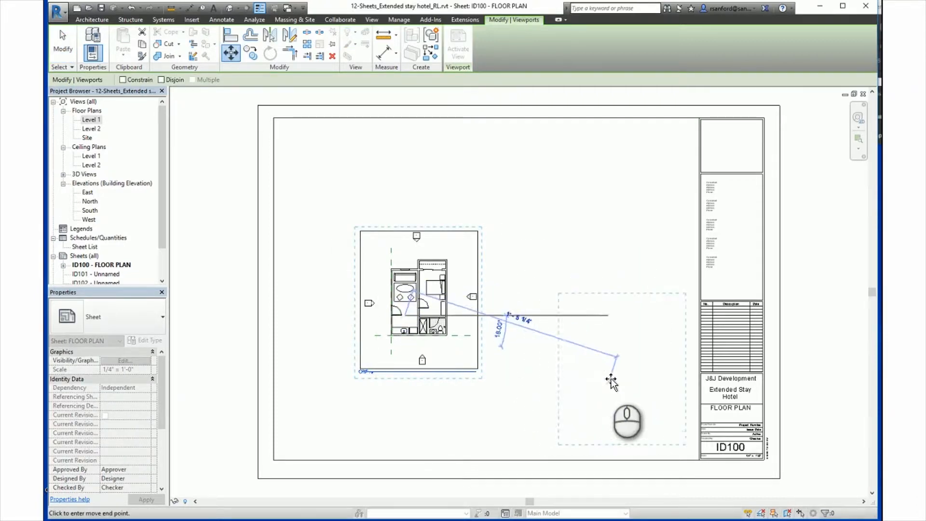
left_click(592, 365)
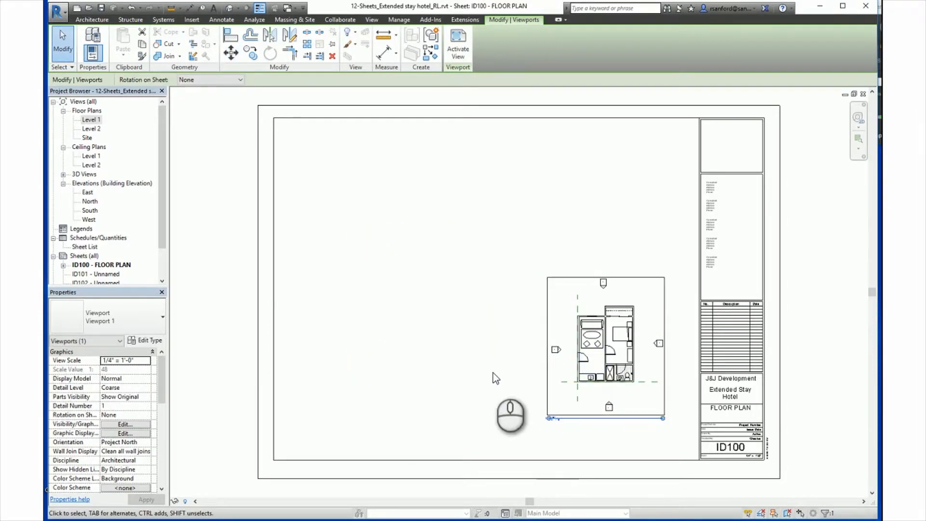
Nudge the Level 1 viewport in small increments slightly left and up on the sheet.
key("Left")
key("Left")
key("Left")
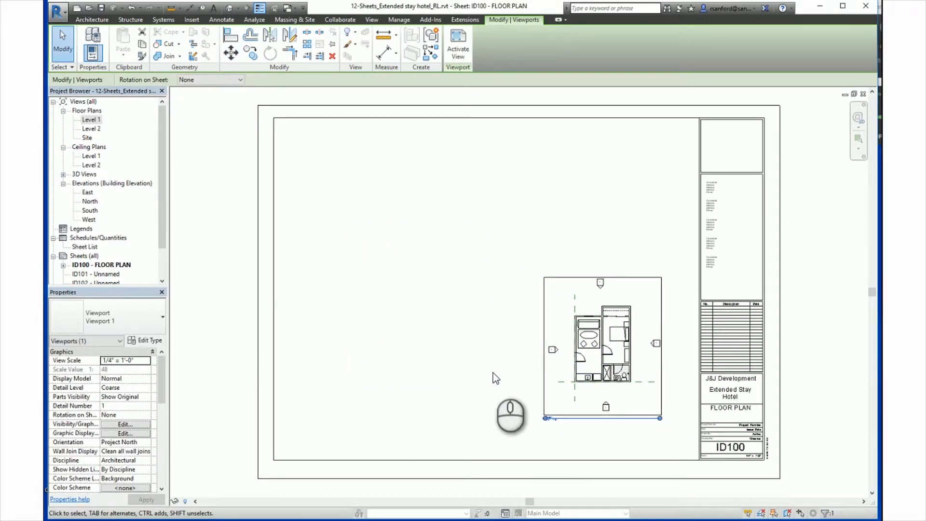
key("Up")
key("Up")
key("Up")
key("Up")
key("Down")
key("Down")
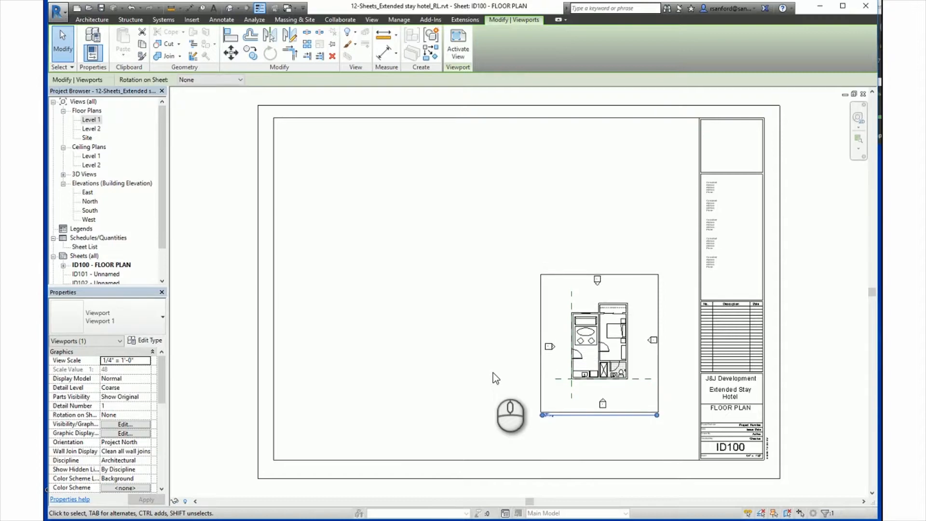
key("Right")
key("Left")
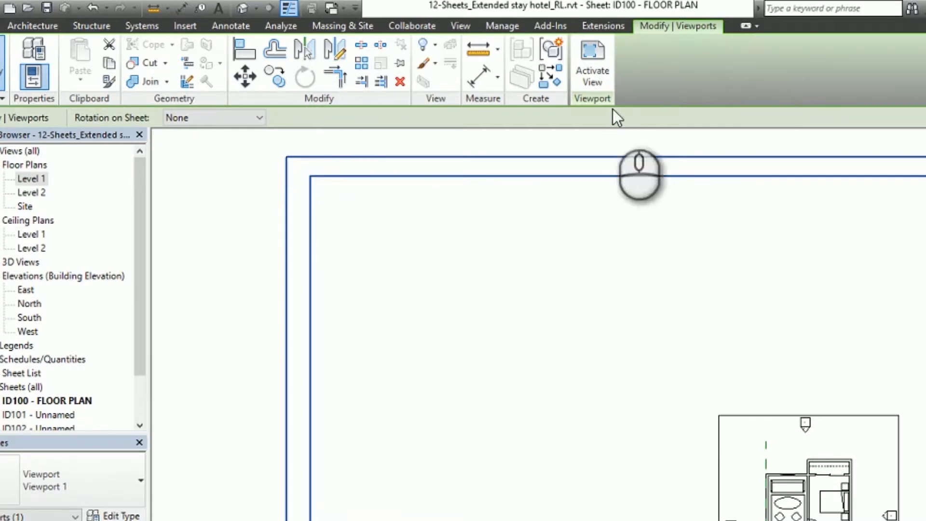
Pin the Level 1 viewport in place on sheet ID100, deselect it, and select it again.
left_click(401, 62)
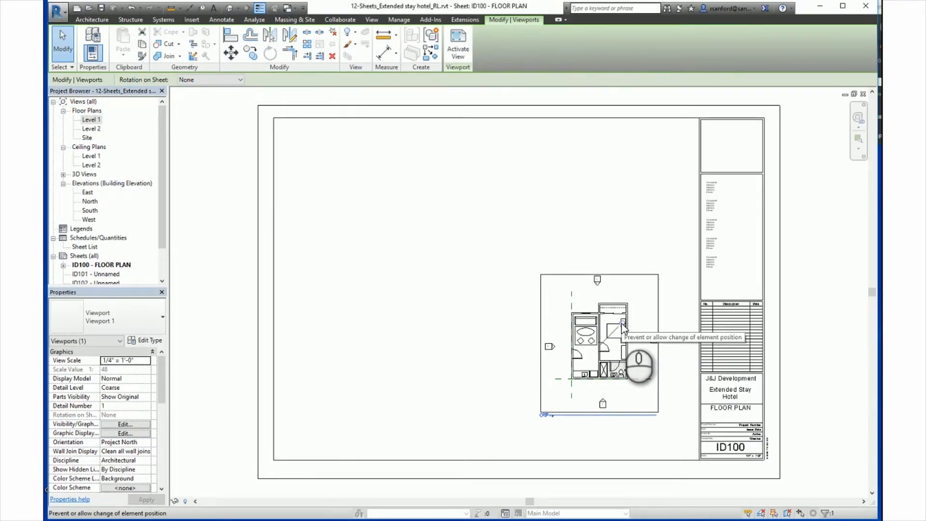
left_click(369, 327)
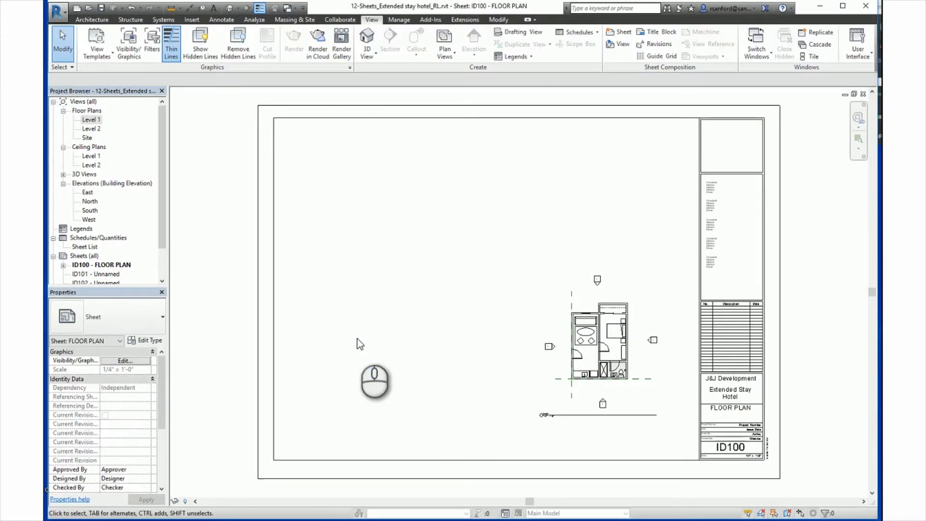
left_click(605, 347)
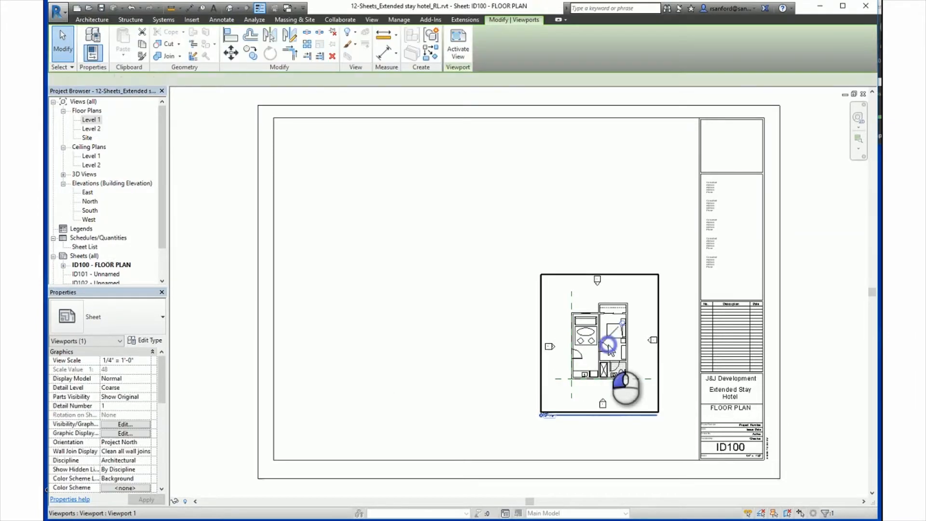
Try to move the pinned Level 1 viewport, unpin it and shift it slightly left and up on sheet ID100, leaving it unpinned and deselected.
left_click_drag(624, 323, 551, 375)
left_click_drag(543, 374, 476, 251)
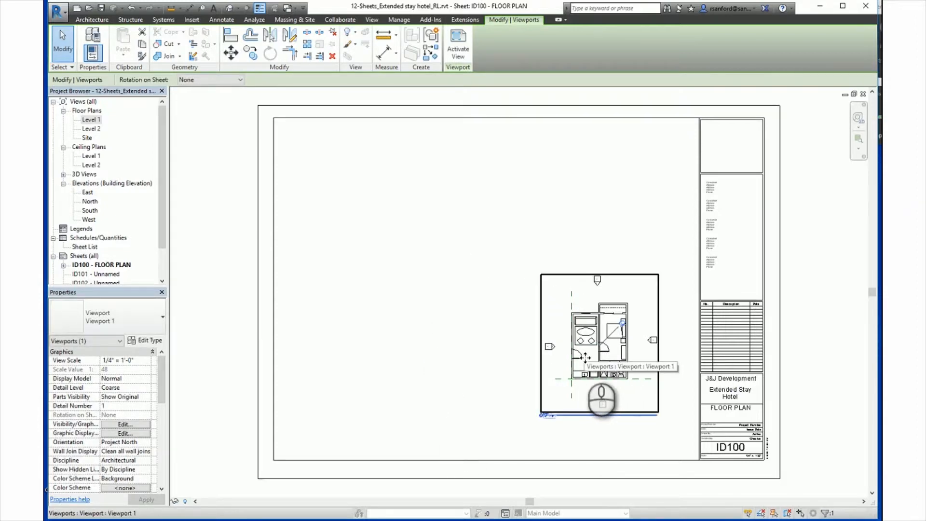
left_click(624, 326)
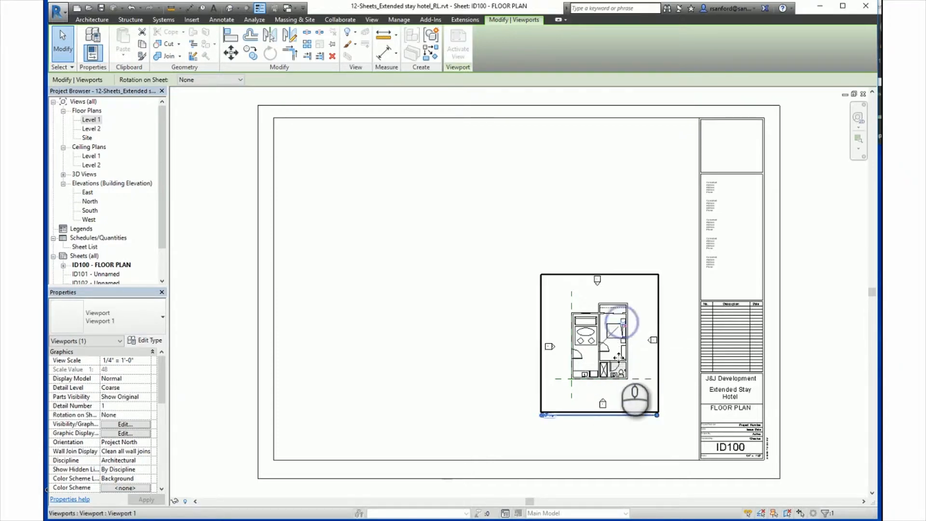
left_click_drag(624, 327, 587, 317)
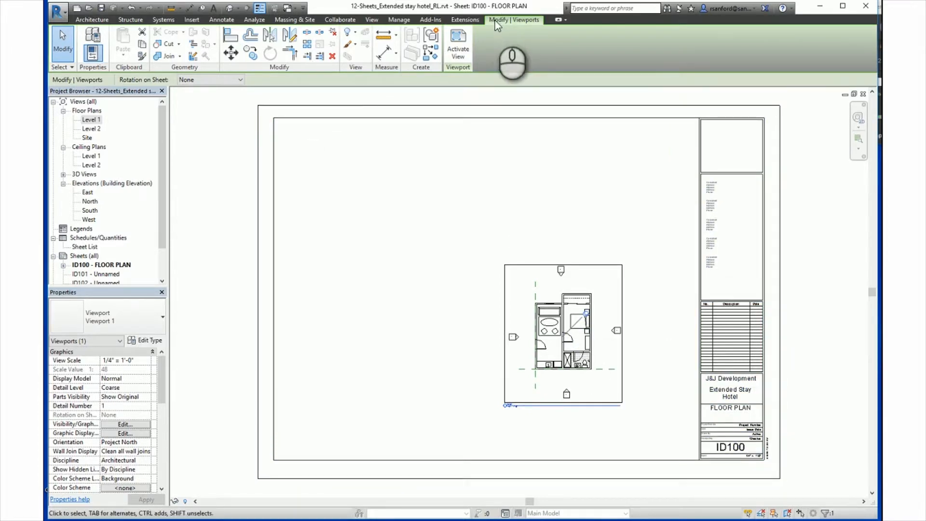
left_click(335, 35)
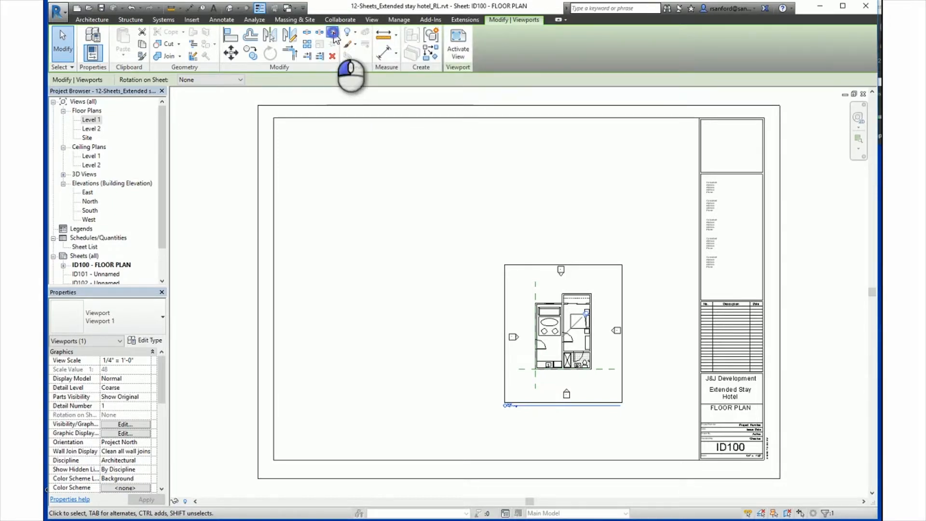
left_click(398, 260)
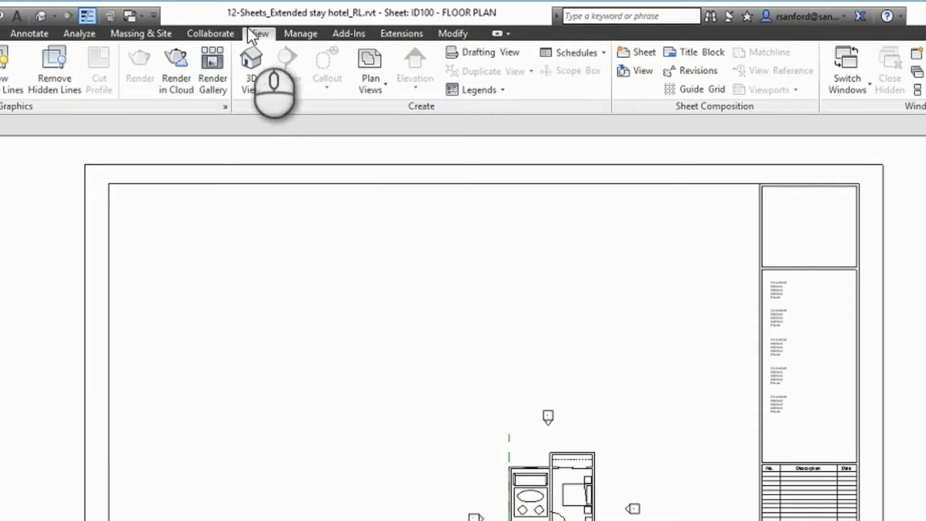
Create a new guide grid named Guide Grid 2 on sheet ID100.
left_click(259, 33)
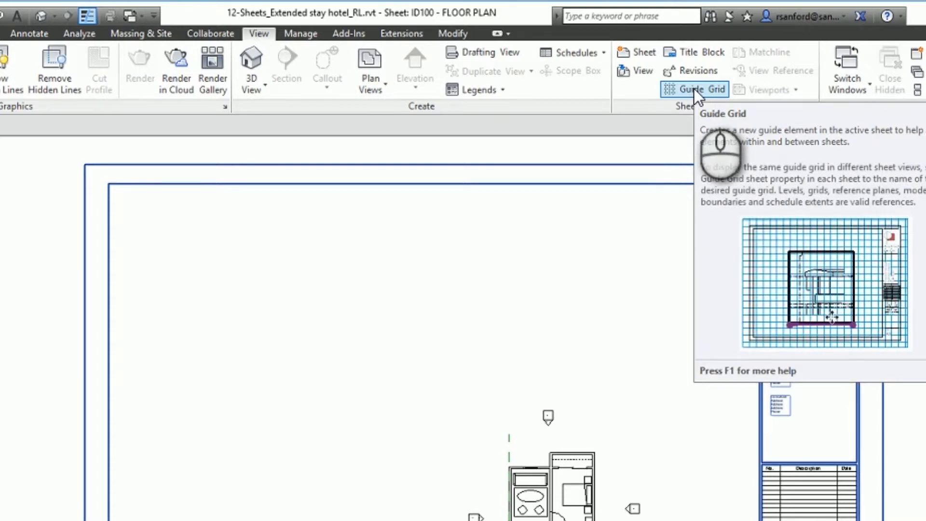
left_click(694, 89)
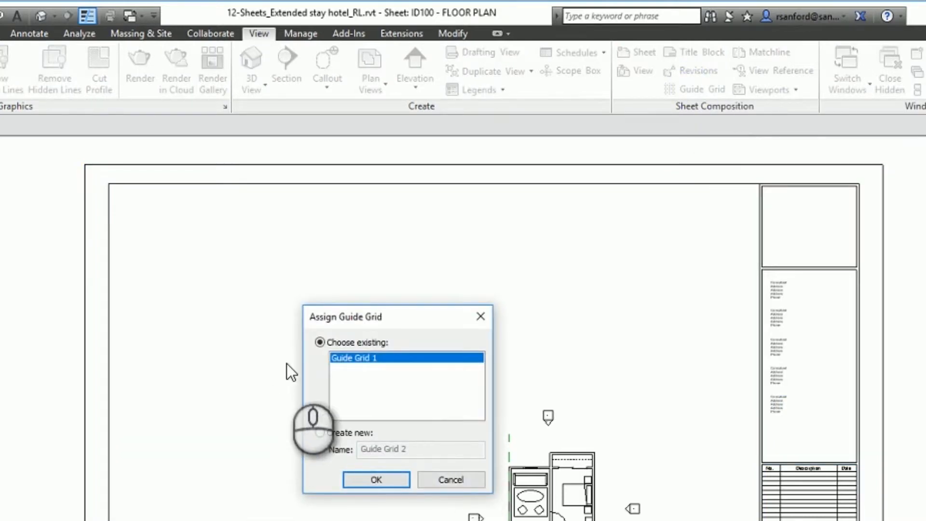
left_click(320, 432)
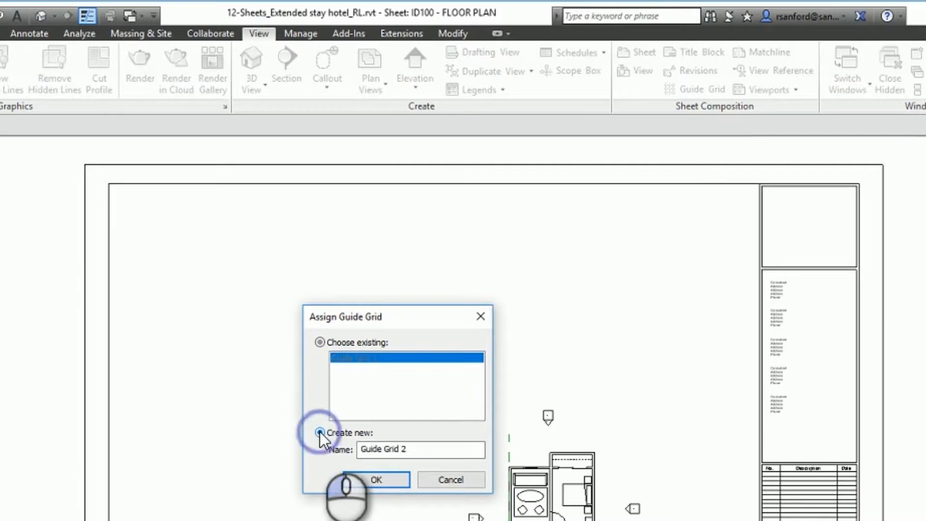
left_click(374, 480)
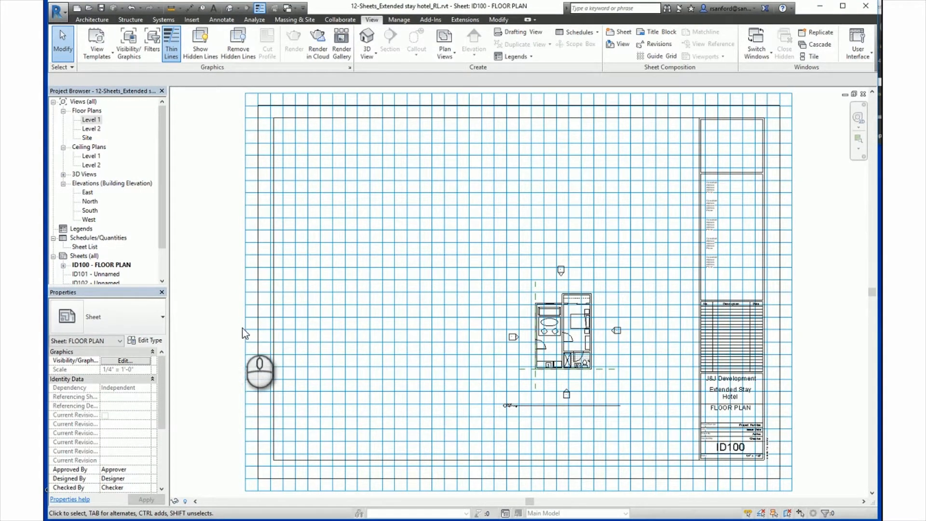
Shrink all four sides of Guide Grid 2 so it fits inside the sheet border, clear of the title block.
left_click(242, 329)
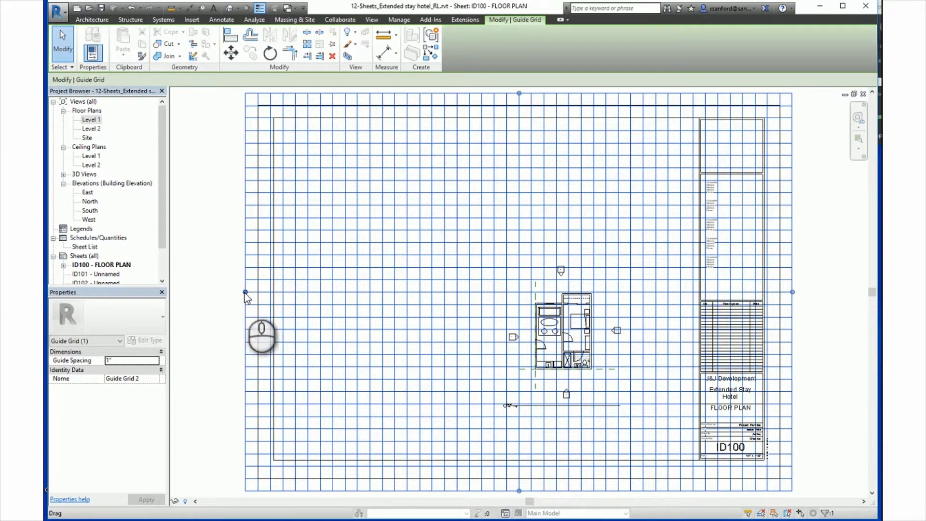
left_click_drag(246, 292, 304, 292)
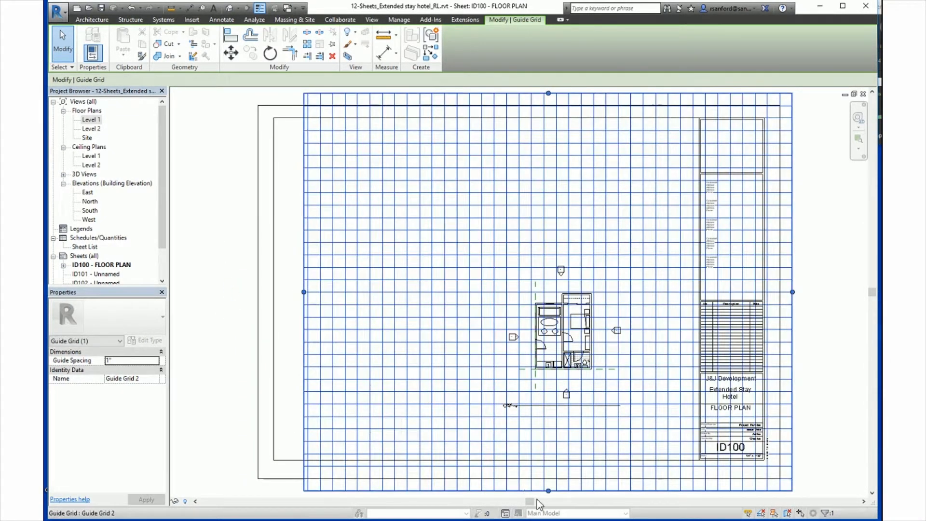
left_click_drag(549, 490, 549, 449)
mouse_move(793, 271)
left_mouse_down()
mouse_move(712, 285)
mouse_move(665, 268)
mouse_move(684, 272)
left_mouse_up()
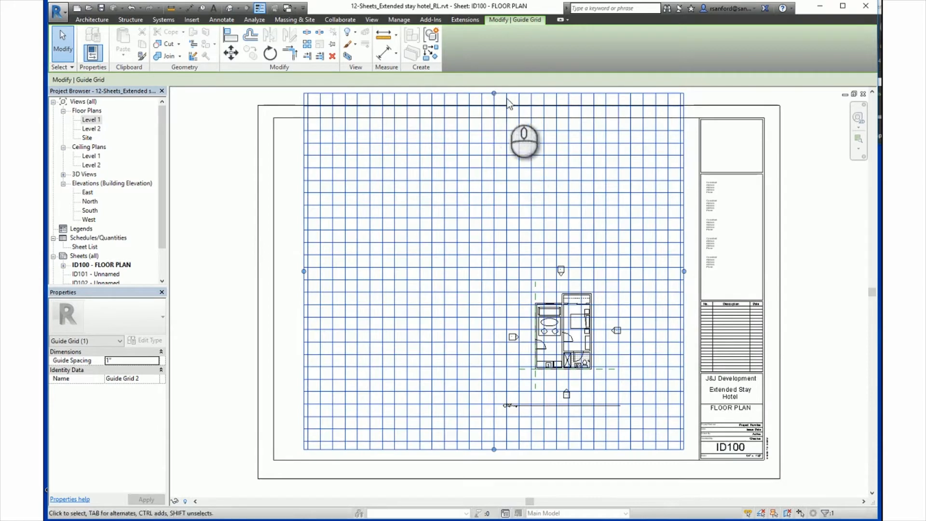
left_click_drag(494, 92, 493, 137)
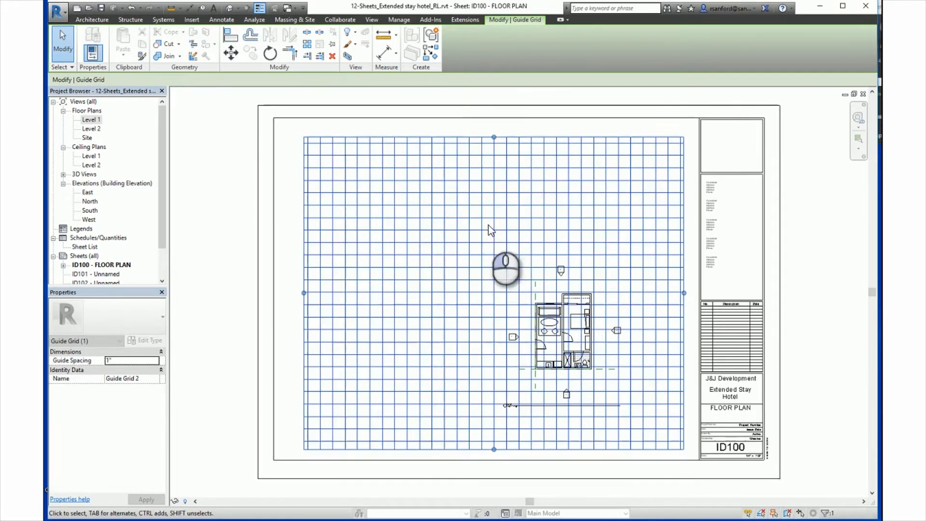
Set the guide spacing of Guide Grid 2 to 4" and apply it.
left_click(123, 361)
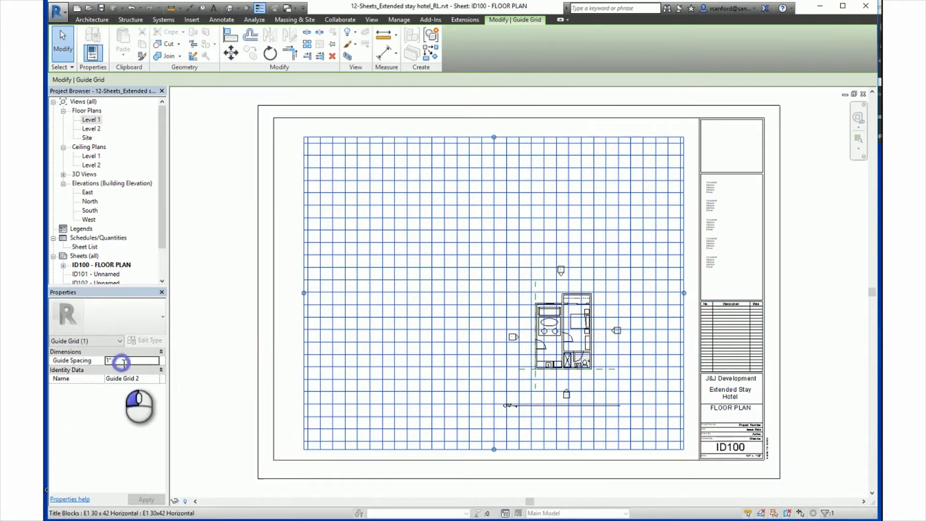
double_click(123, 361)
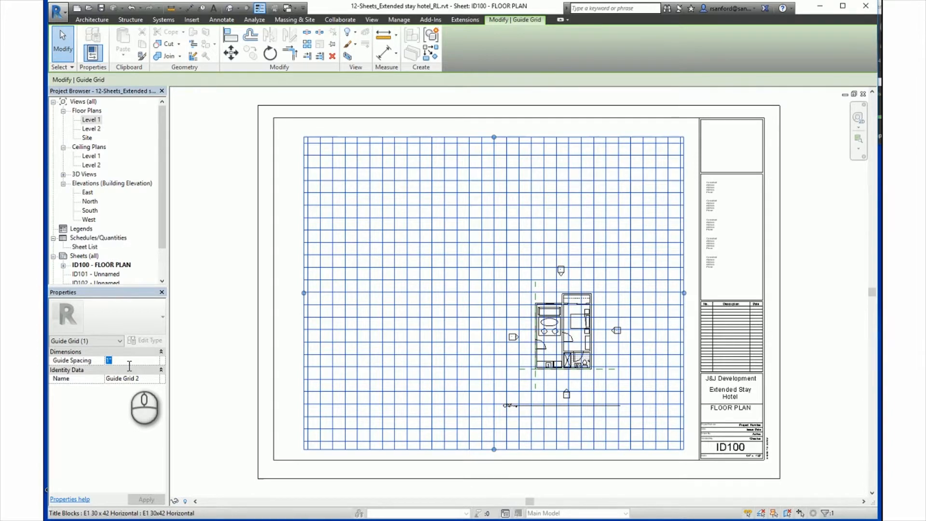
type("4\"")
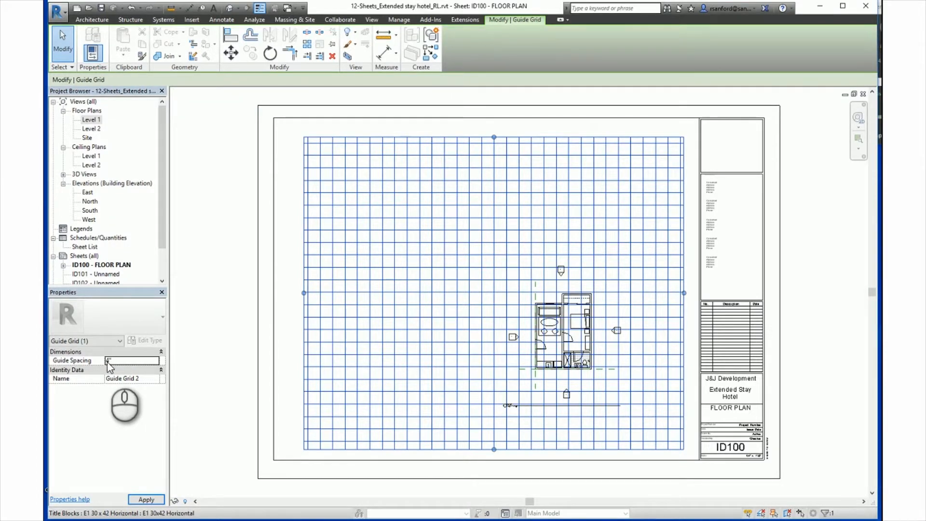
left_click(146, 499)
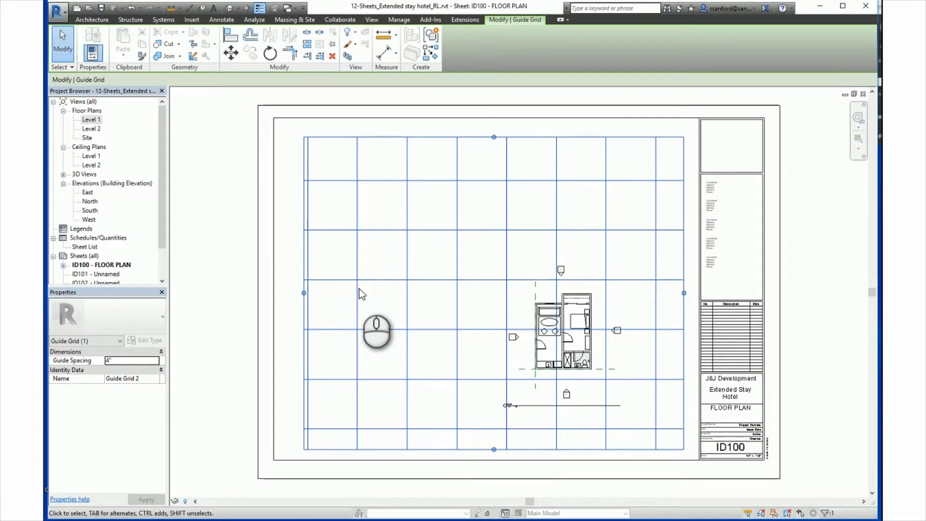
Set the guide spacing of Guide Grid 2 to 1" and deselect the grid.
left_click(120, 361)
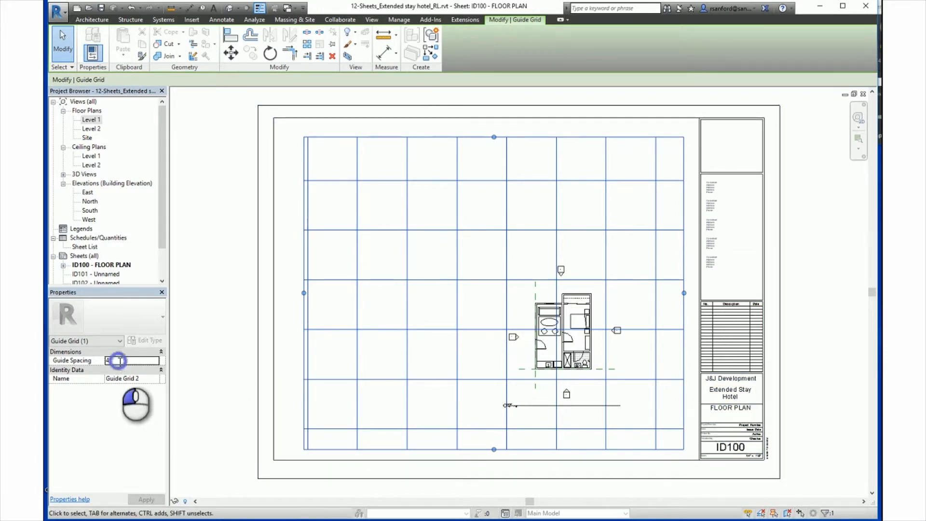
type("1\"")
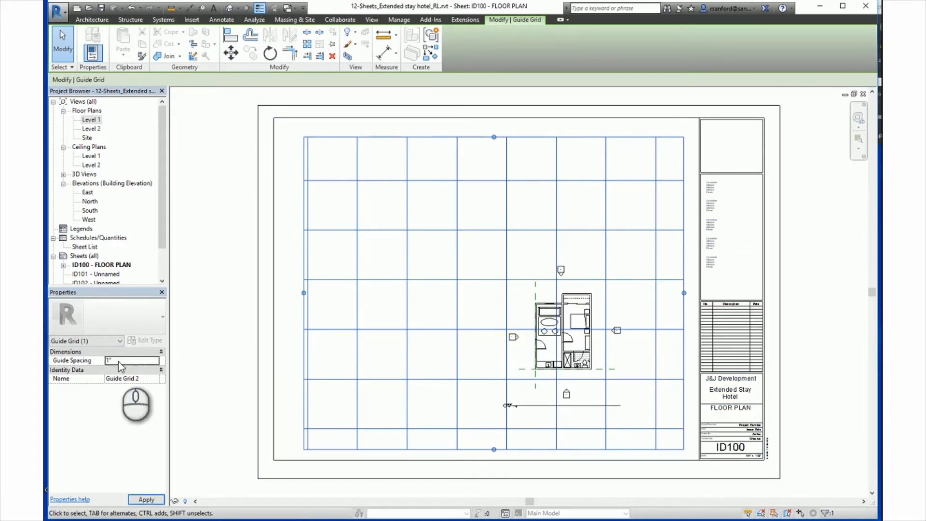
mouse_move(242, 356)
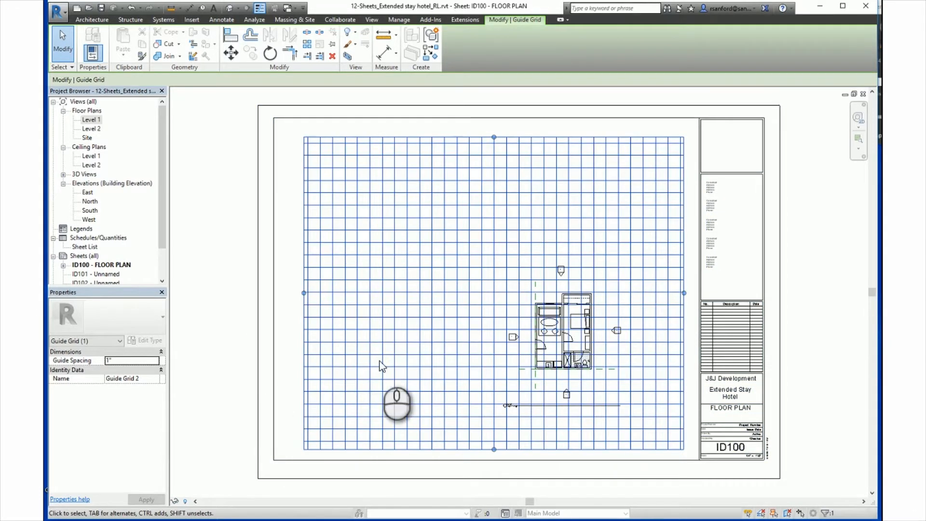
left_click(497, 381)
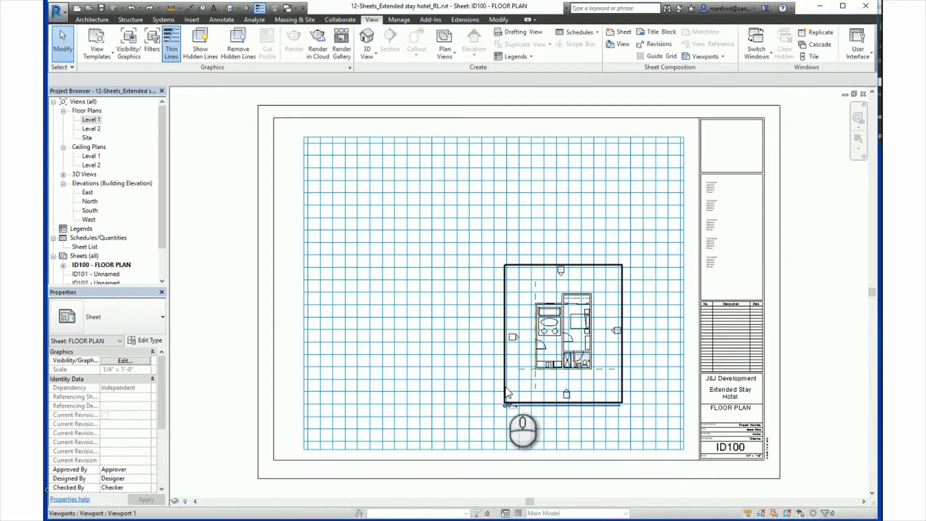
Move the Level 1 viewport so the reference plane intersection at the plan's lower-left corner lands on a nearby guide grid intersection.
scroll(507, 393, "up", 5)
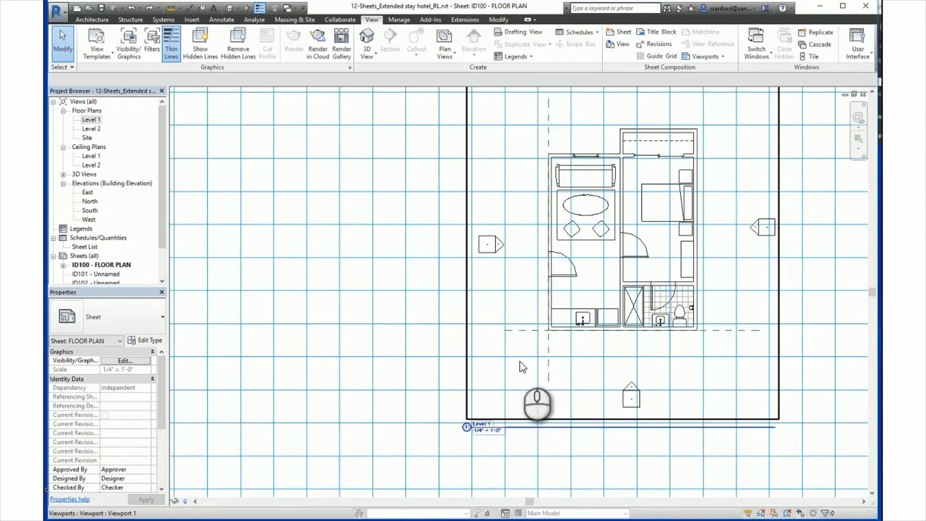
scroll(522, 368, "up", 2)
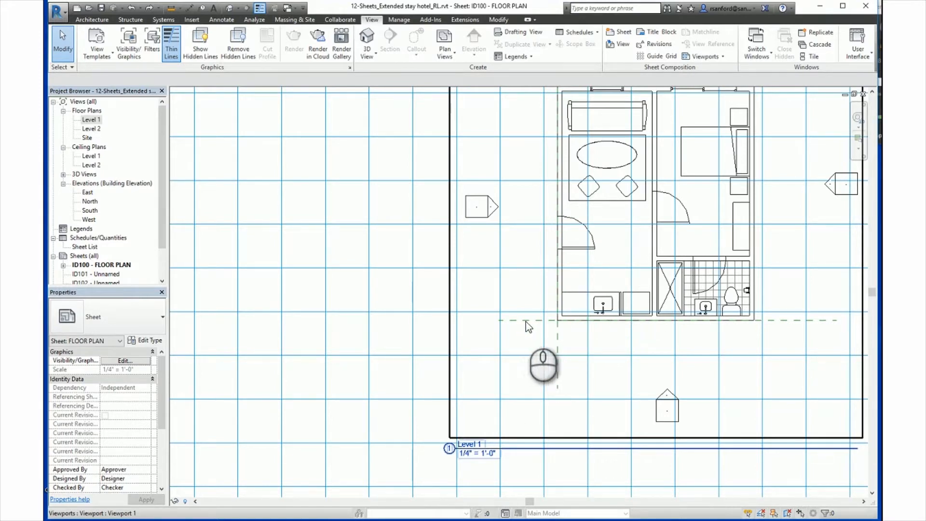
left_click(613, 191)
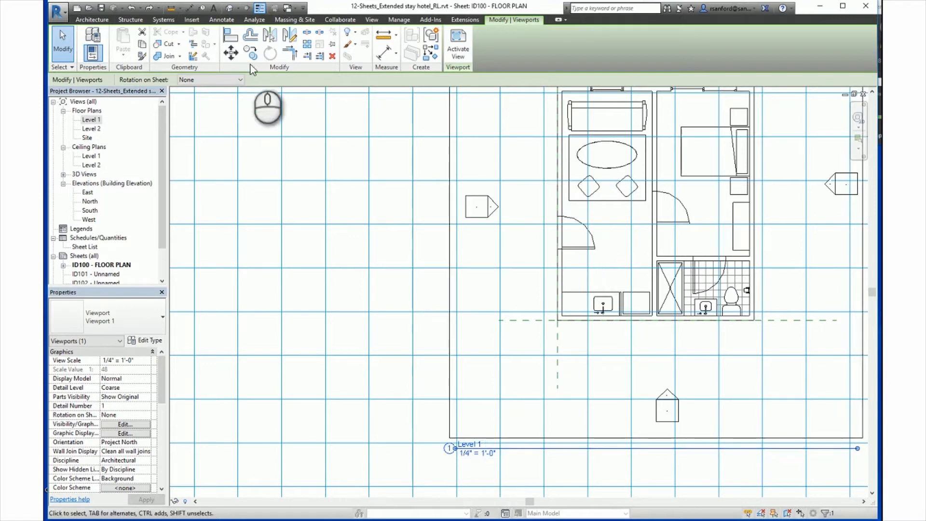
left_click(232, 54)
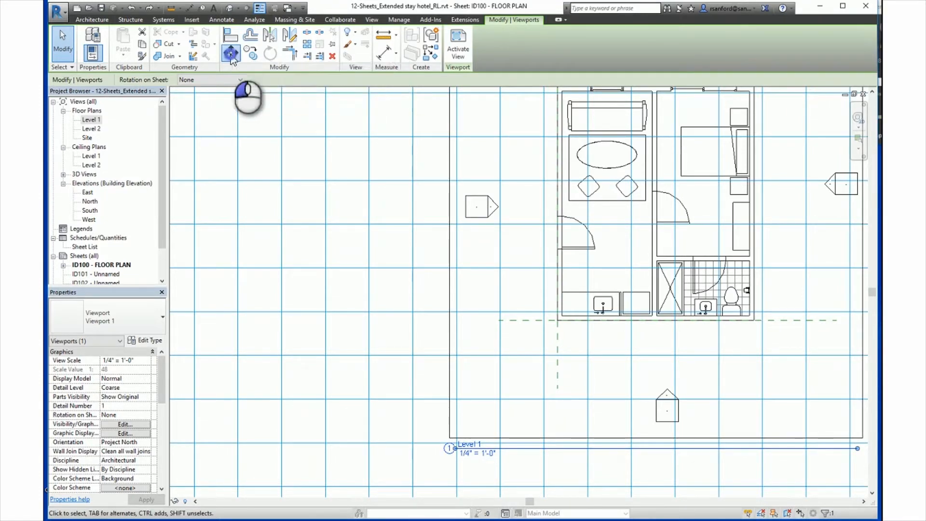
left_click(557, 320)
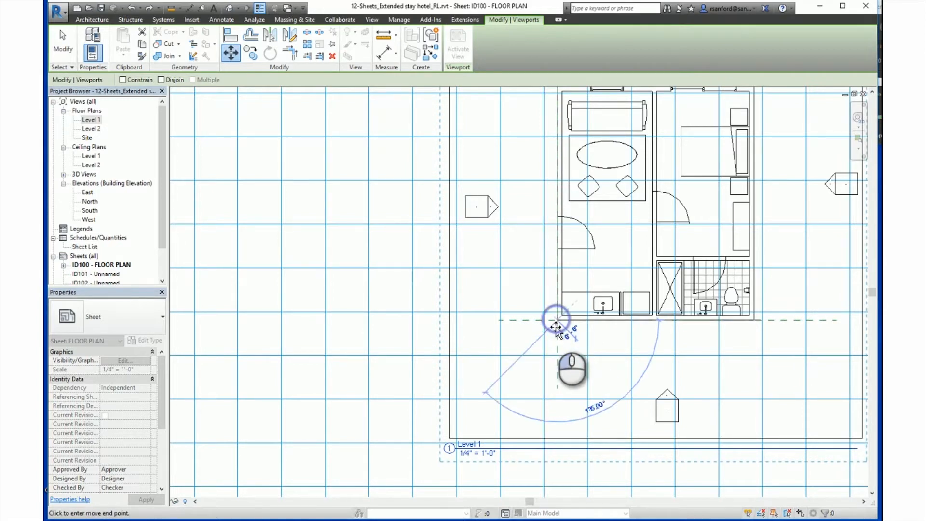
left_click(543, 357)
scroll(482, 398, "down", 4)
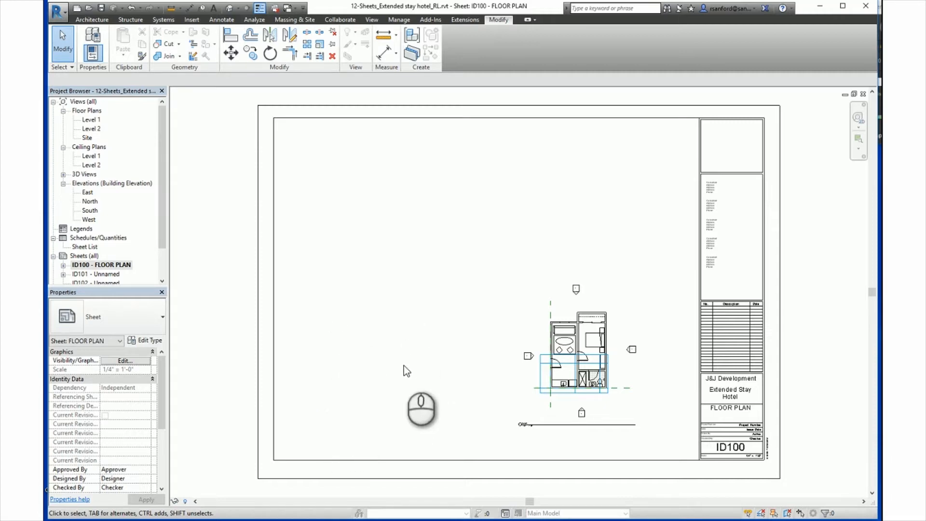
Activate the Level 1 view through its viewport on sheet ID100.
left_click(566, 344)
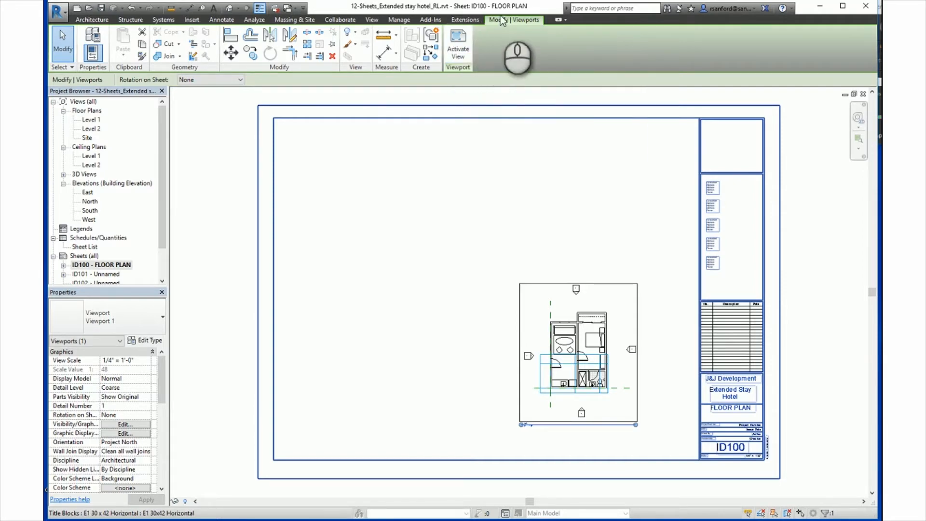
left_click(454, 43)
left_click(456, 428)
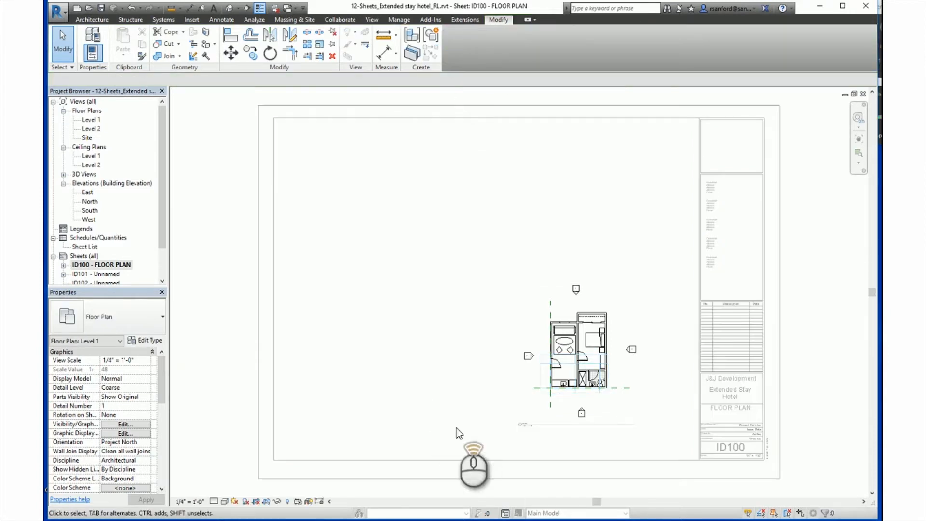
Select the double bed inside the activated floor plan, and clear the selection.
scroll(468, 192, "up", 3)
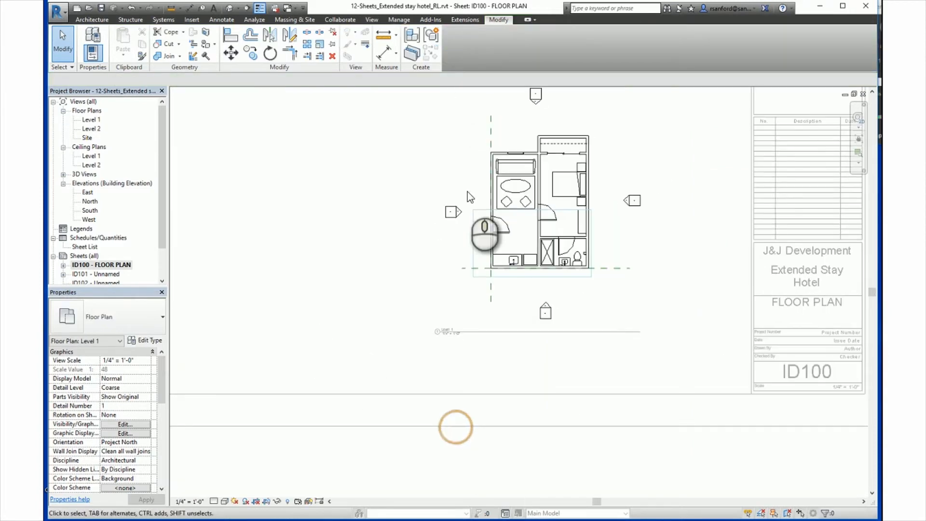
left_click(630, 200)
left_click(572, 193)
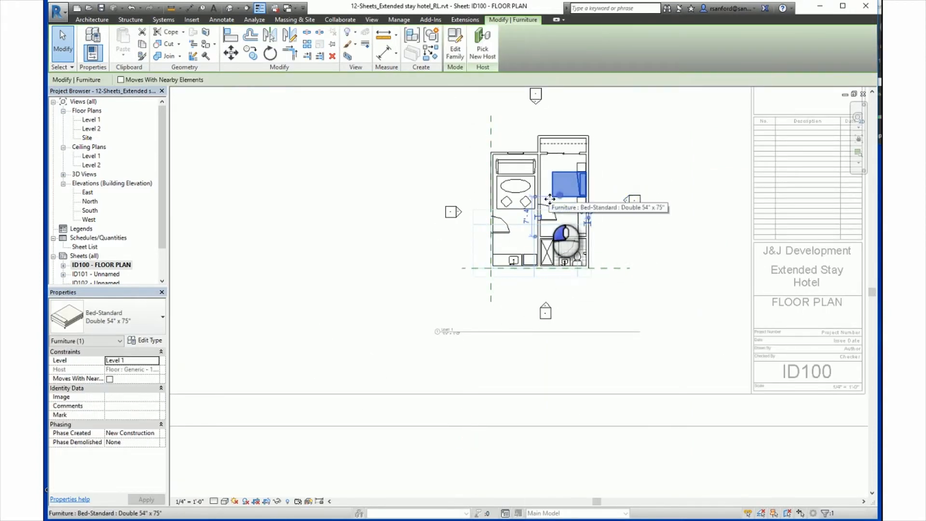
scroll(497, 229, "down", 2)
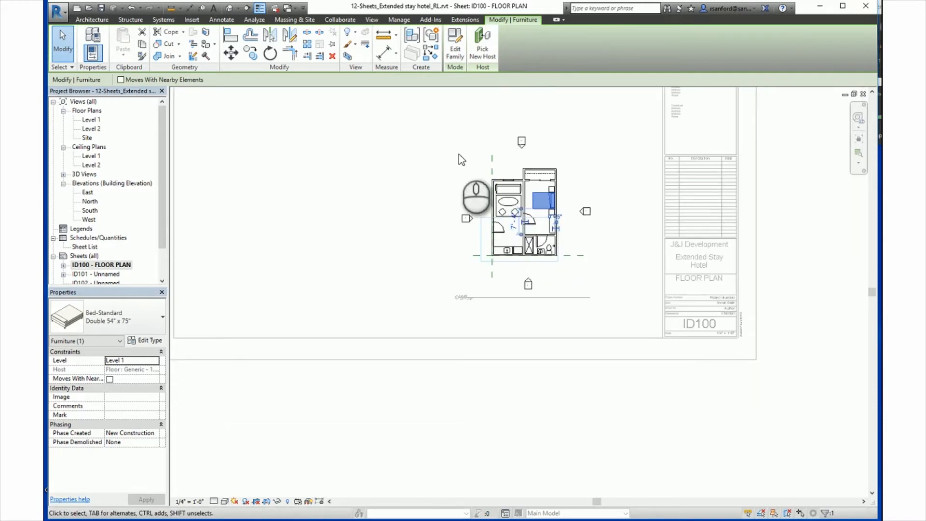
left_click(413, 151)
middle_click_drag(369, 179, 376, 189)
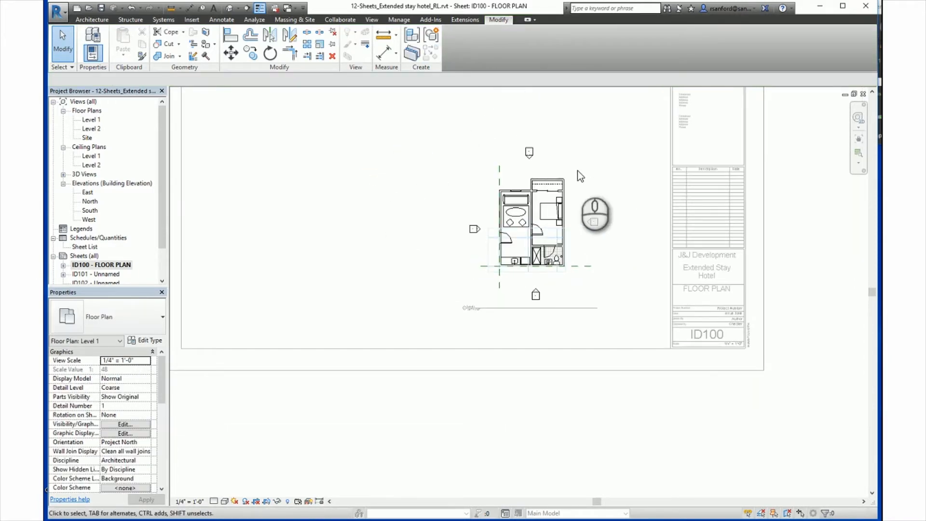
Deactivate the Level 1 view to return to sheet ID100, leaving nothing selected.
left_click(371, 20)
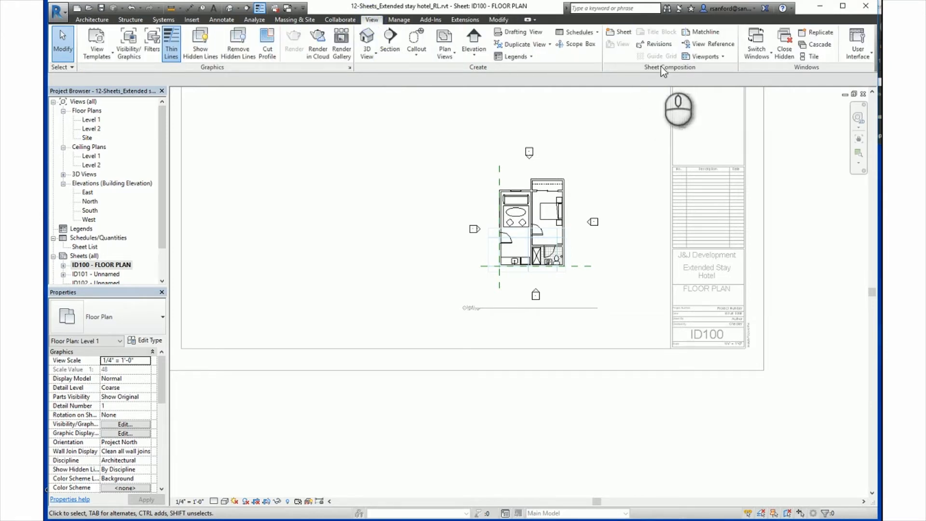
left_click(723, 56)
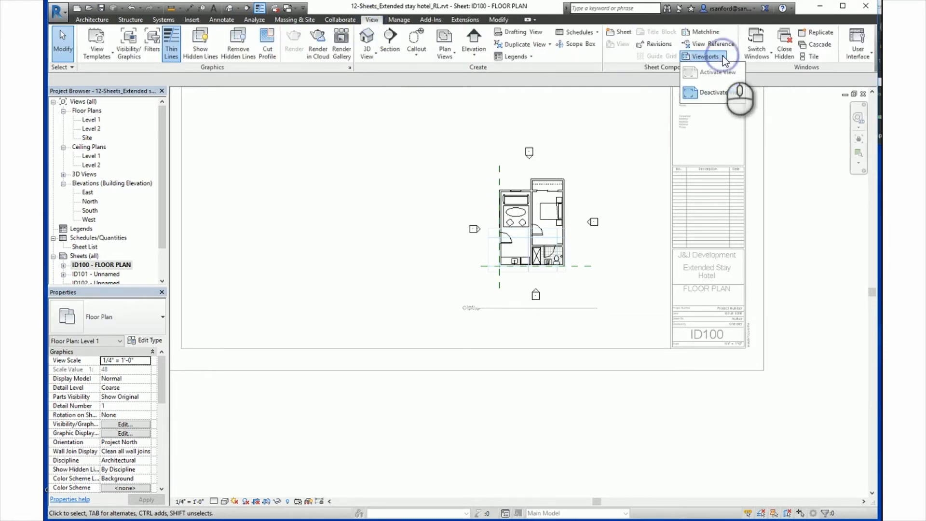
left_click(710, 93)
middle_click_drag(374, 268, 517, 261)
left_click(465, 262)
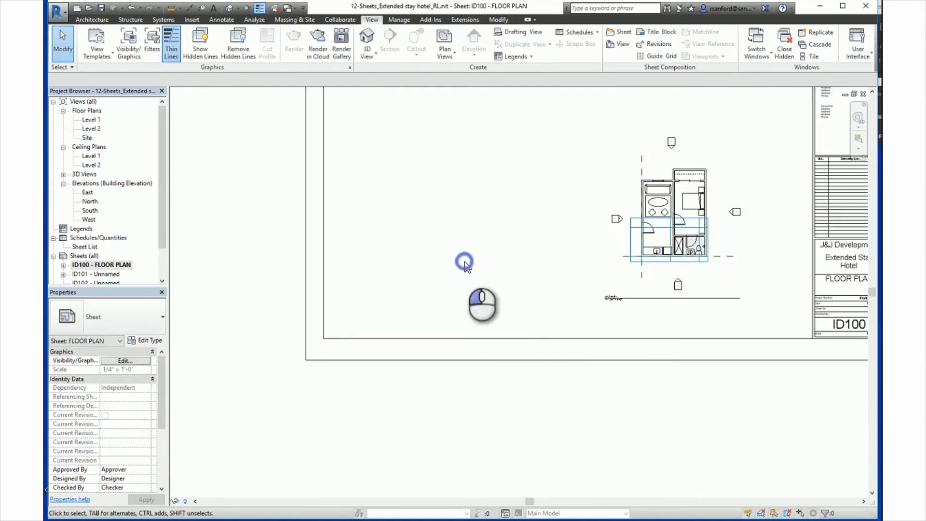
middle_click(465, 262)
middle_click(465, 262)
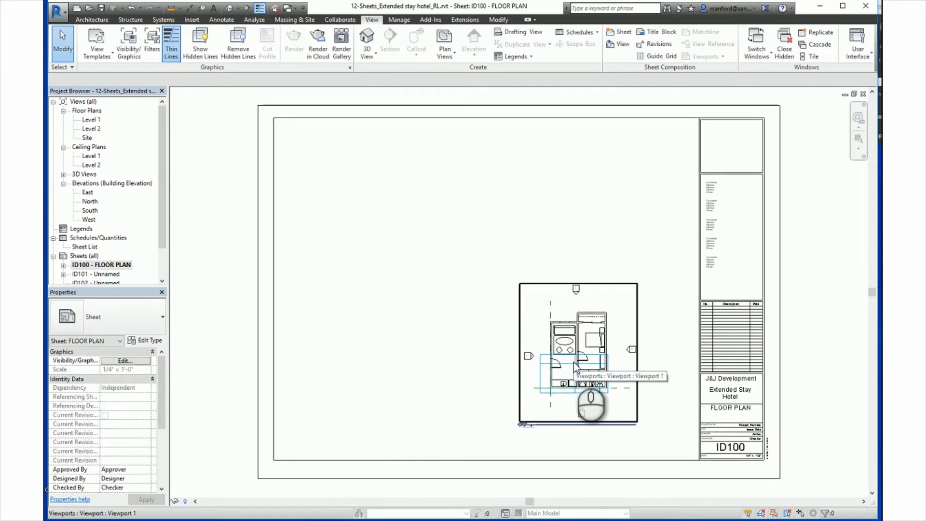
left_click(434, 307)
Select the Level 1 viewport on sheet ID100, activate its view, and deactivate it again.
left_click(537, 329)
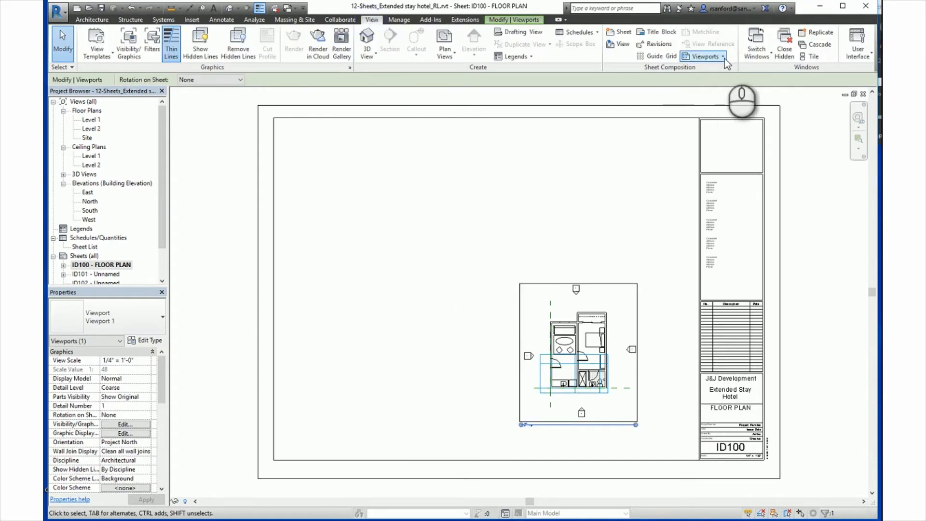
left_click(708, 55)
left_click(712, 70)
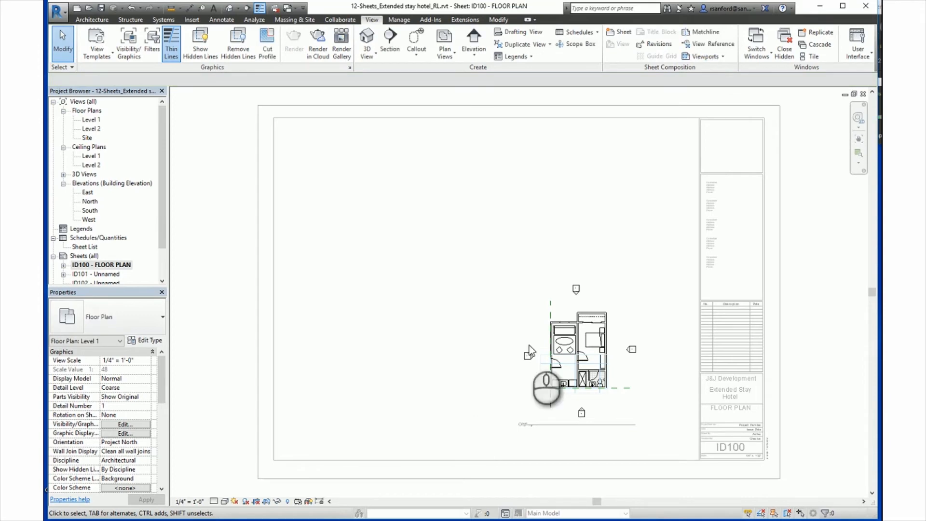
left_click(707, 56)
left_click(711, 92)
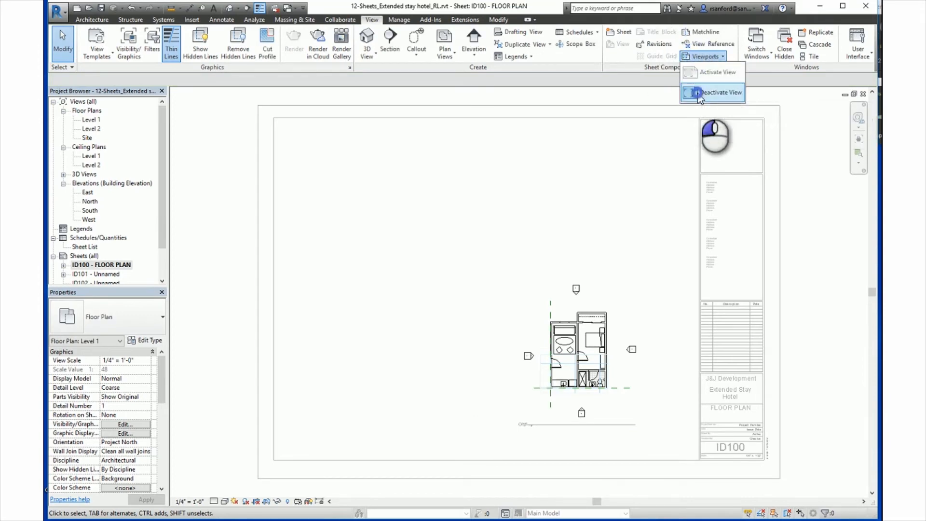
left_click(380, 301)
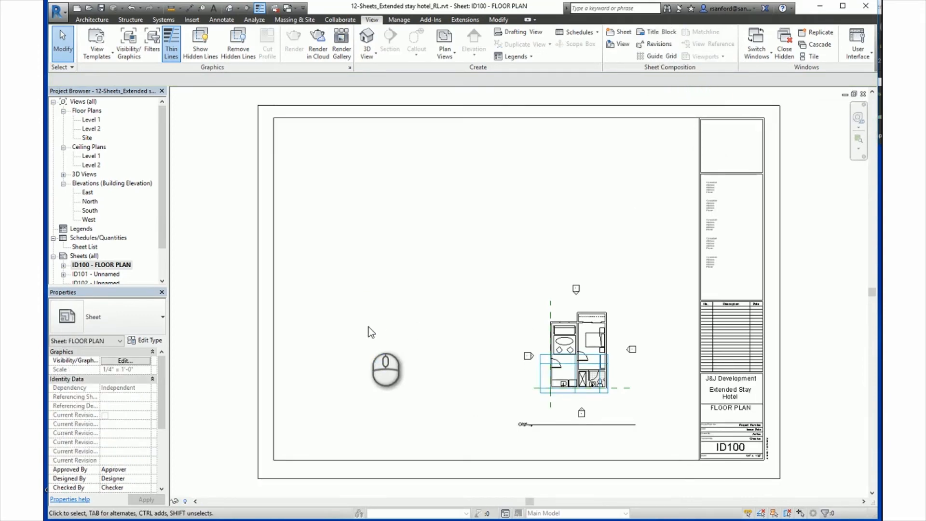
Activate the floor plan's view within sheet ID100 and return to the sheet, twice in a row.
left_click(569, 345)
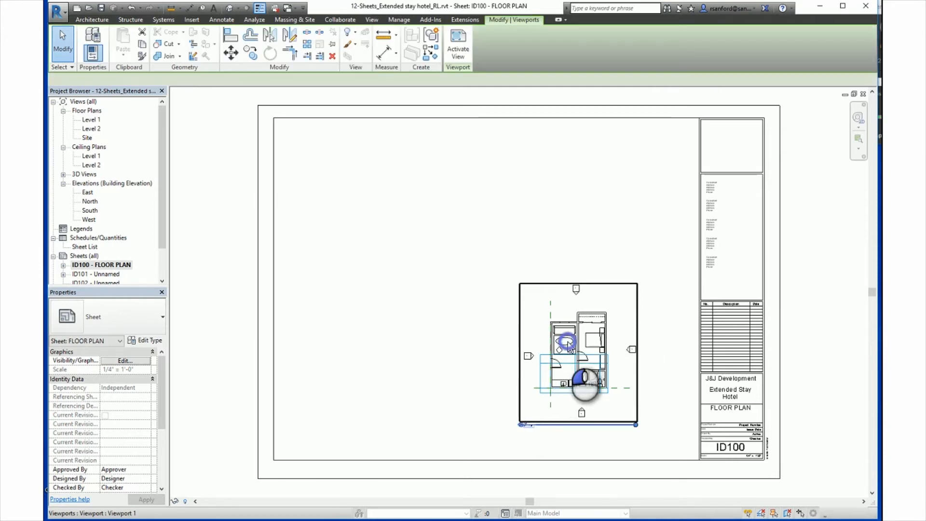
right_click(562, 332)
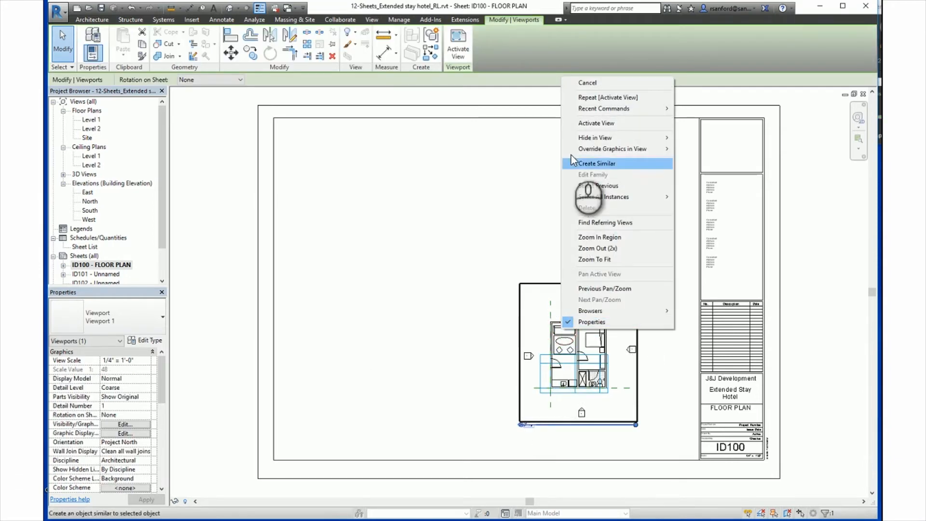
left_click(584, 124)
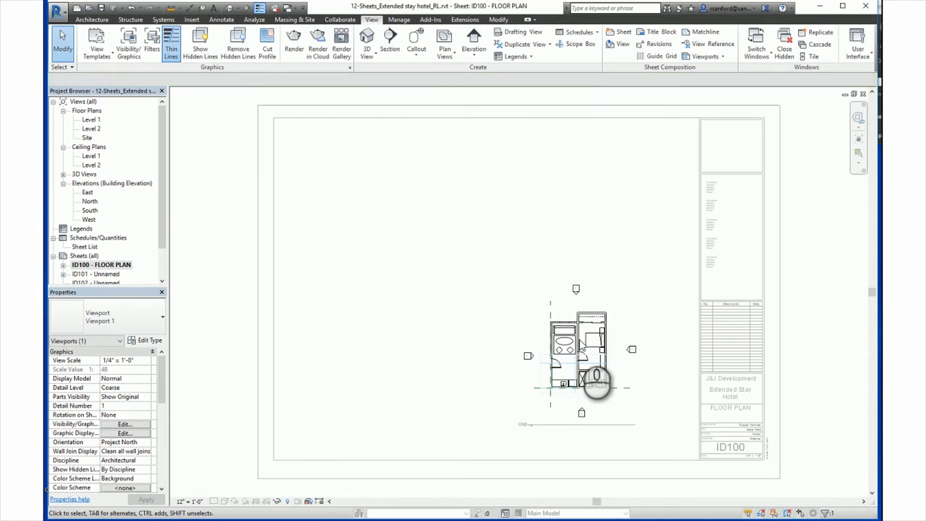
right_click(540, 241)
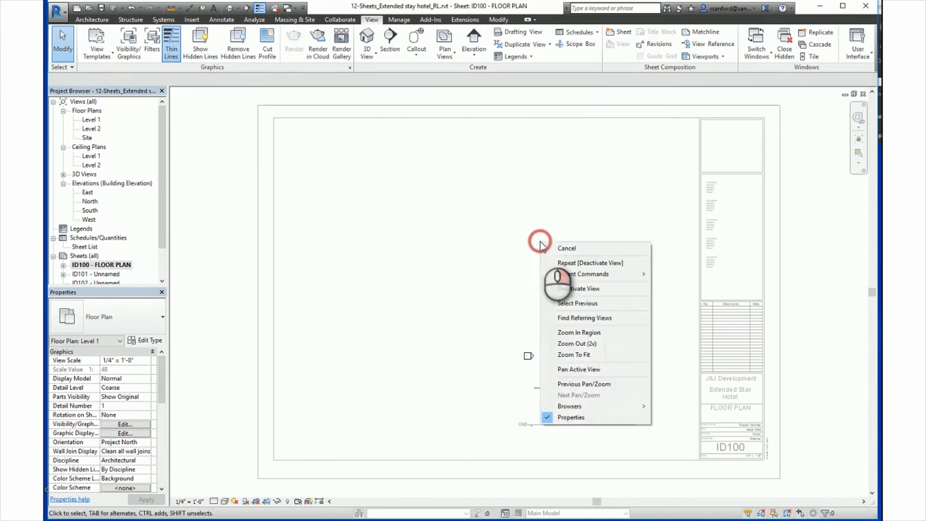
left_click(572, 288)
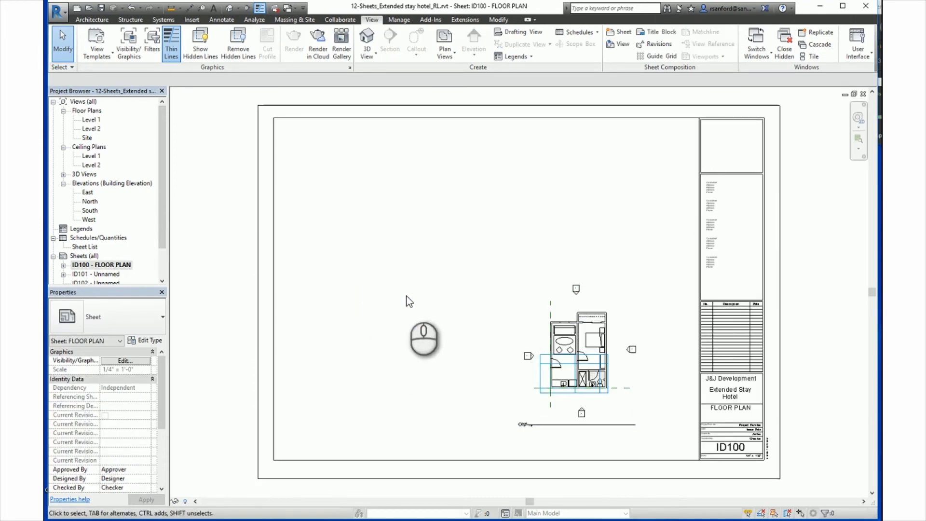
double_click(620, 326)
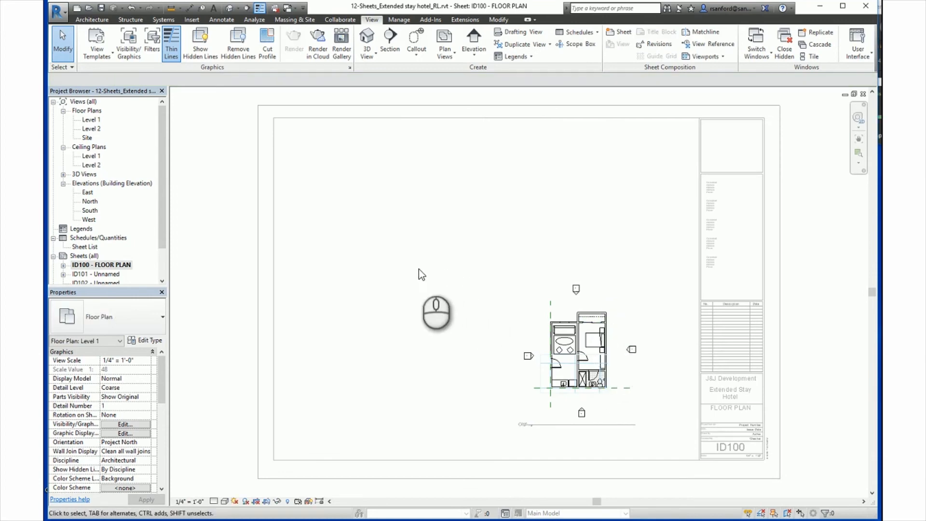
double_click(352, 279)
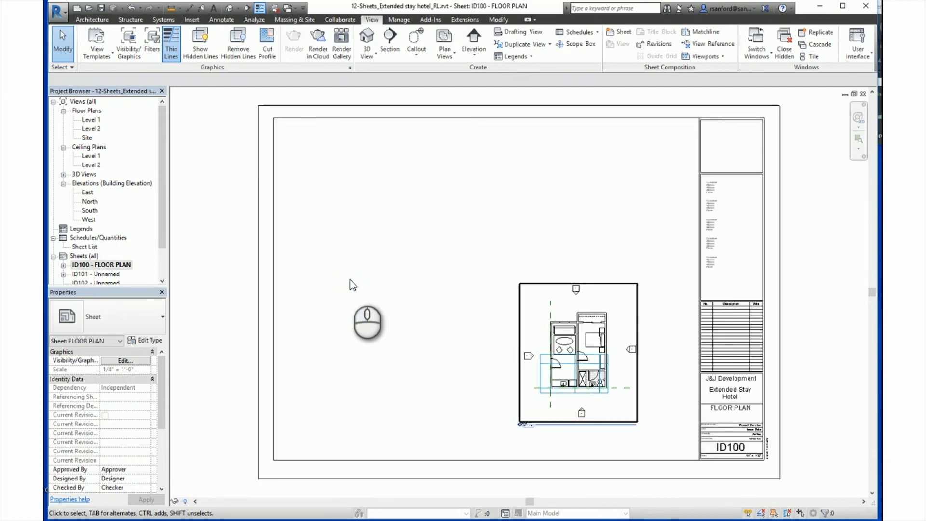